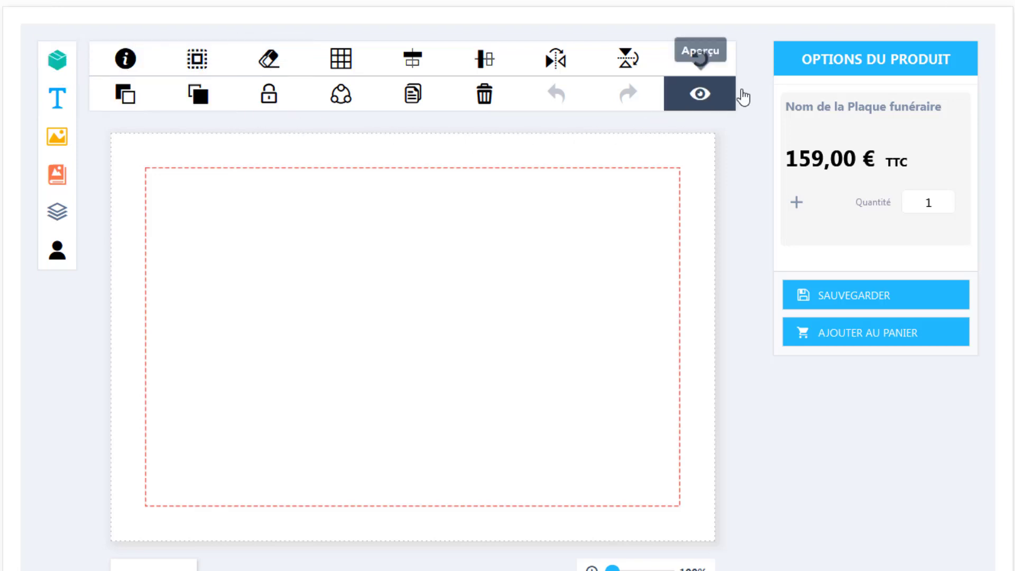
# Point out the product options: the plaque's name, the 159,00 € price and quantity 1
pyautogui.moveTo(805, 59); pyautogui.dragTo(957, 61)
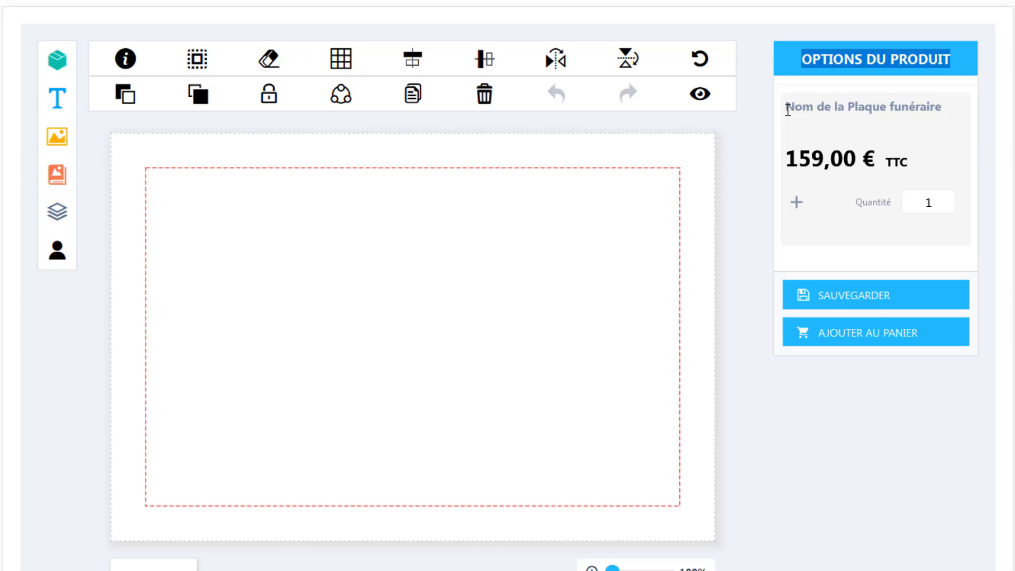
pyautogui.moveTo(786, 106); pyautogui.dragTo(947, 117)
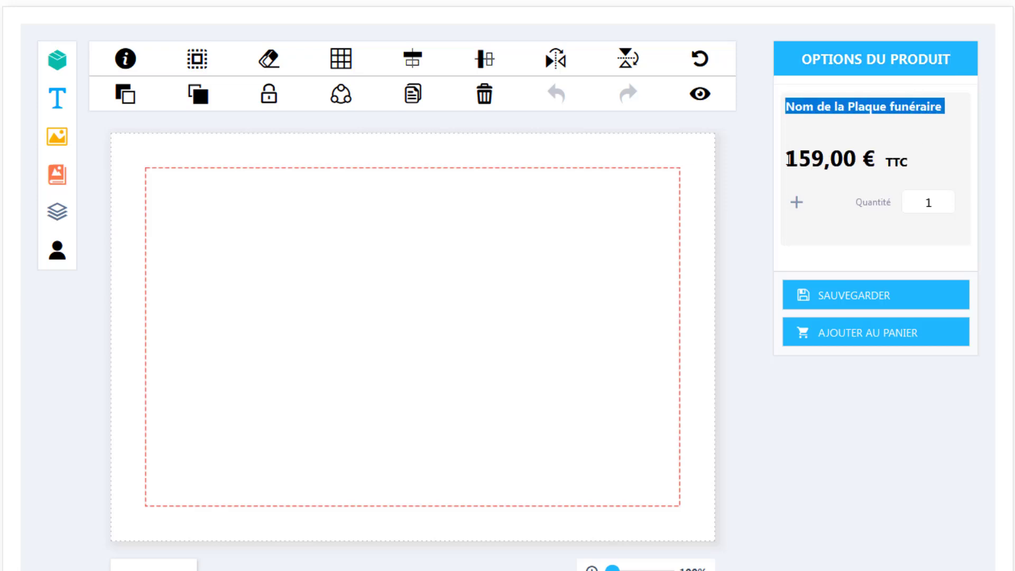
pyautogui.moveTo(786, 157); pyautogui.dragTo(871, 157)
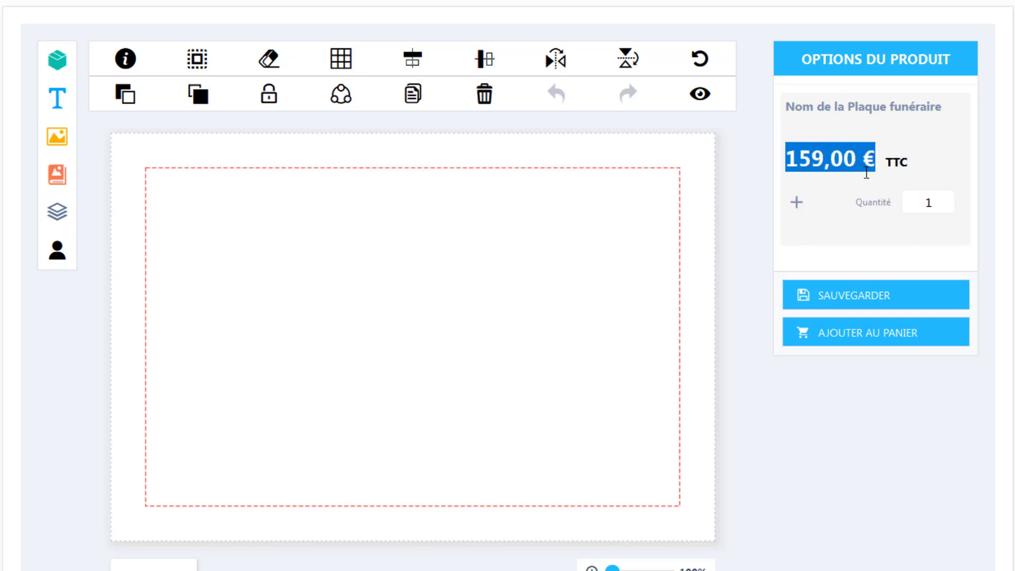
pyautogui.moveTo(856, 203); pyautogui.dragTo(866, 205)
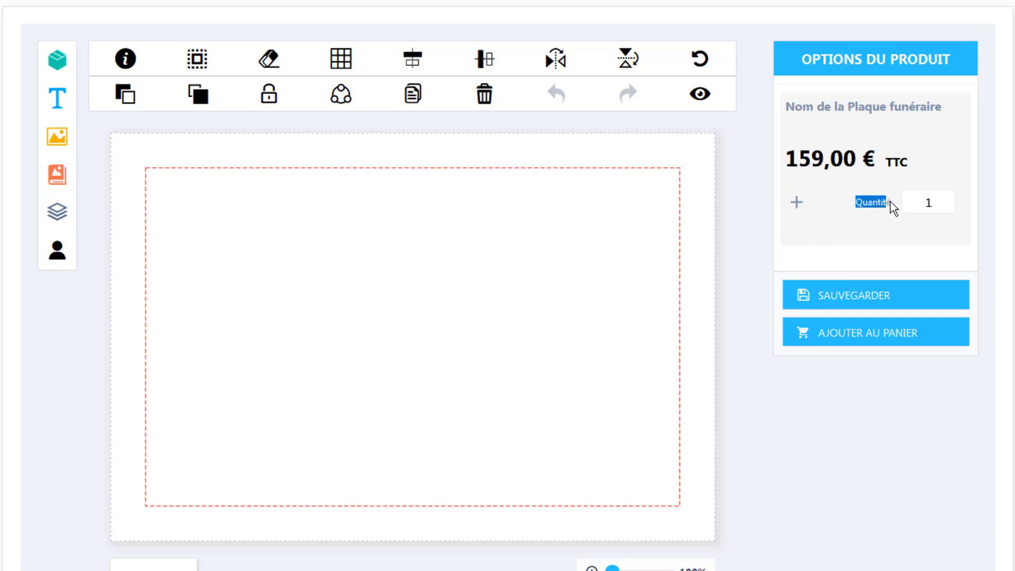
pyautogui.click(926, 202)
pyautogui.moveTo(926, 203); pyautogui.dragTo(932, 201)
# Show the text settings and browse the font and size lists, keeping 24px
pyautogui.click(64, 107)
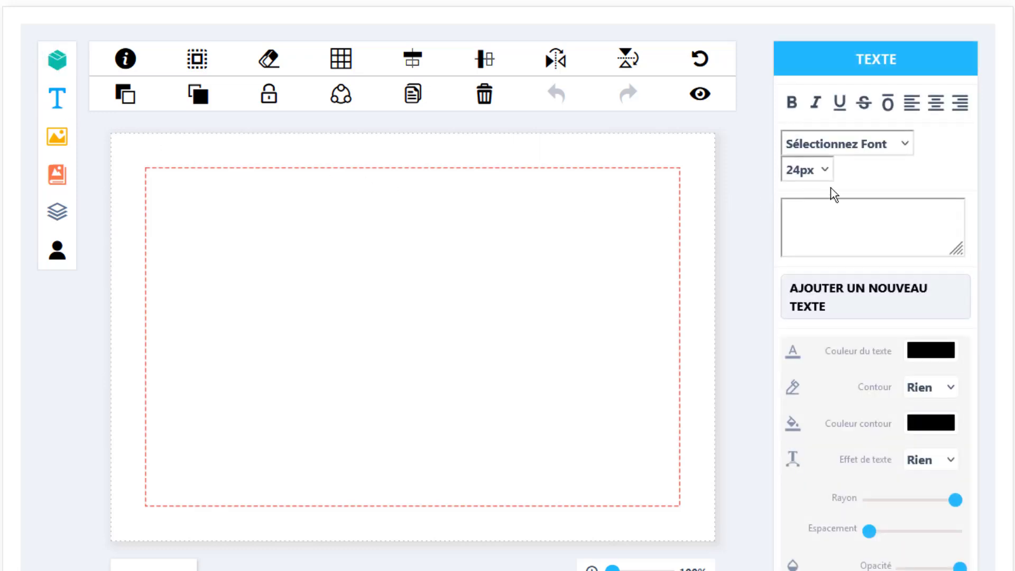
pyautogui.click(904, 145)
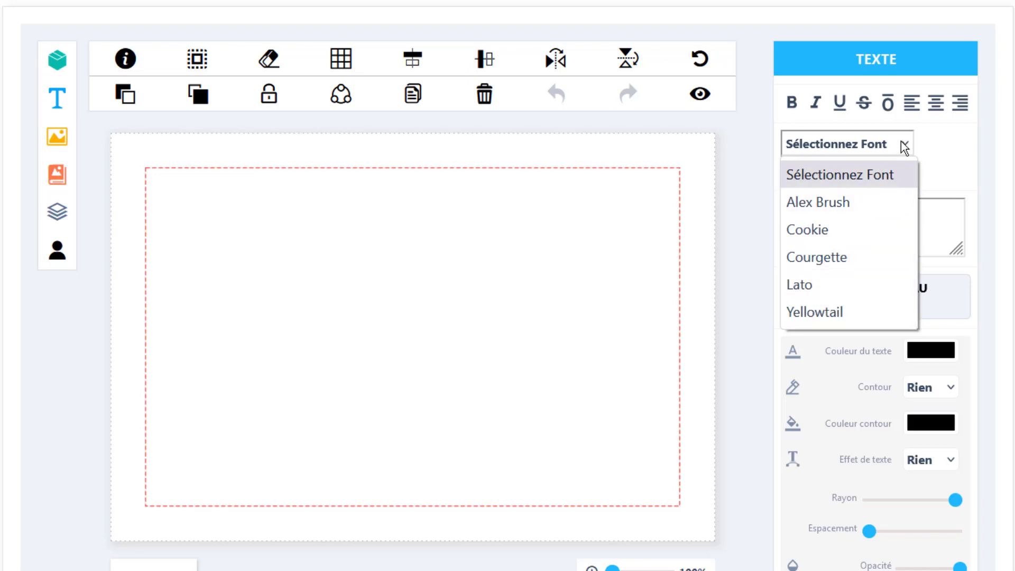
pyautogui.click(901, 144)
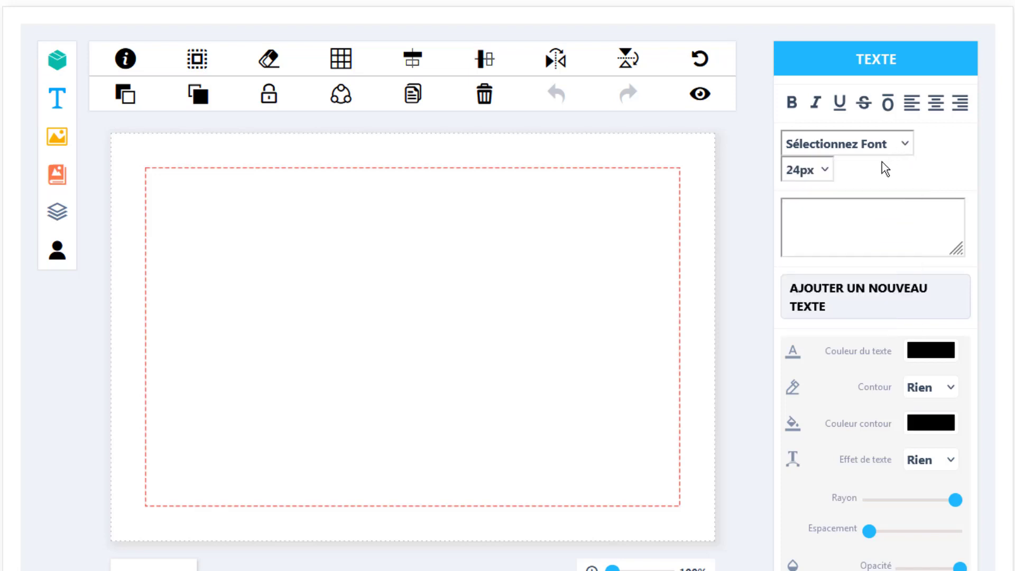
pyautogui.click(825, 171)
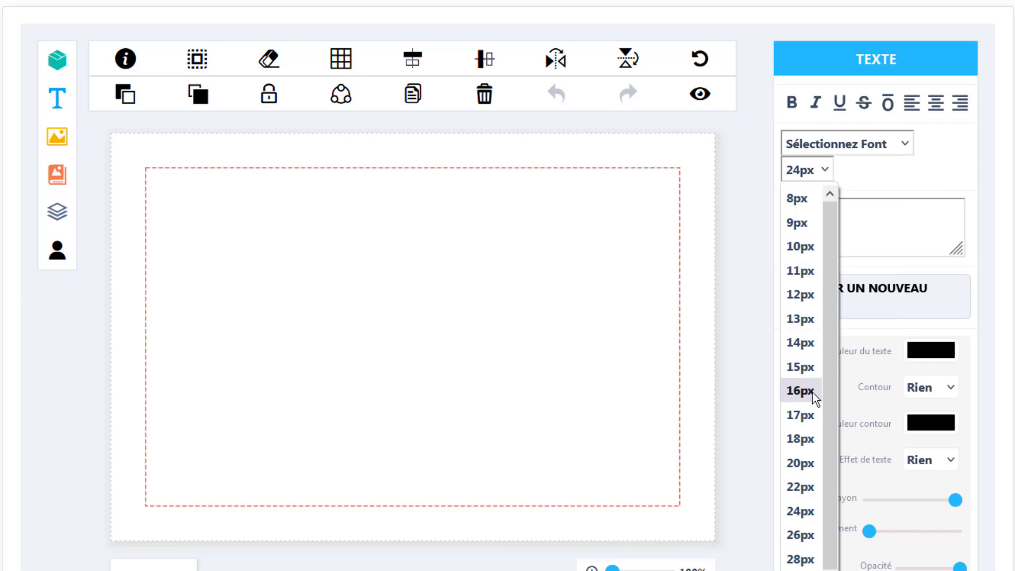
pyautogui.click(828, 168)
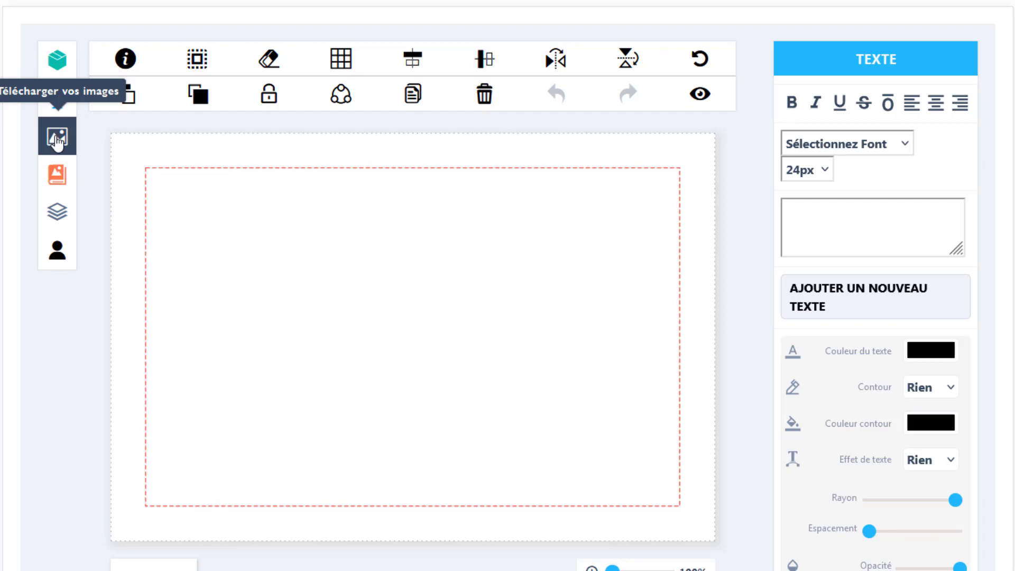
# Upload 'Fond pour plaque funeraire.png' as the candle background onto the plaque
pyautogui.click(58, 140)
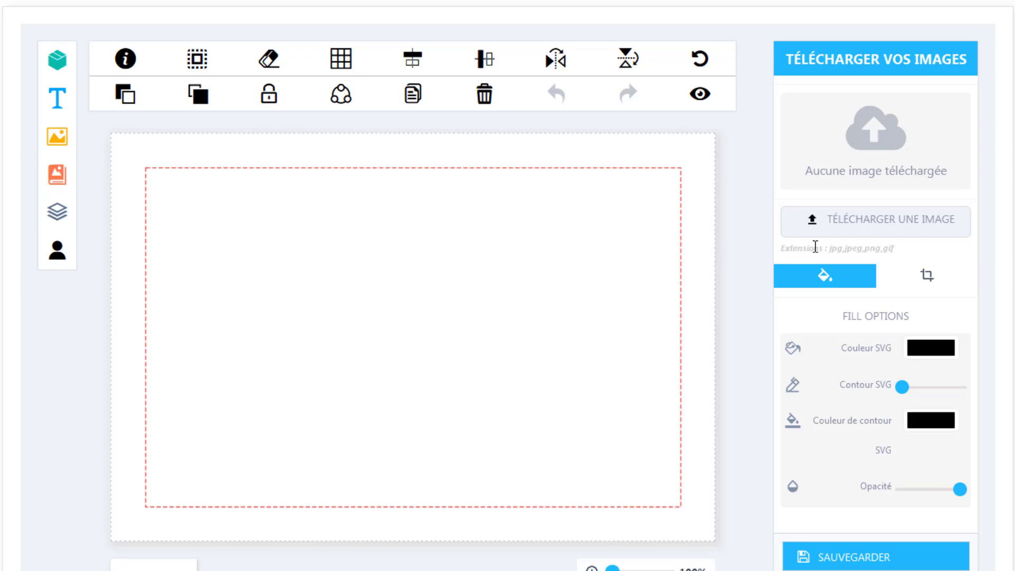
pyautogui.click(886, 227)
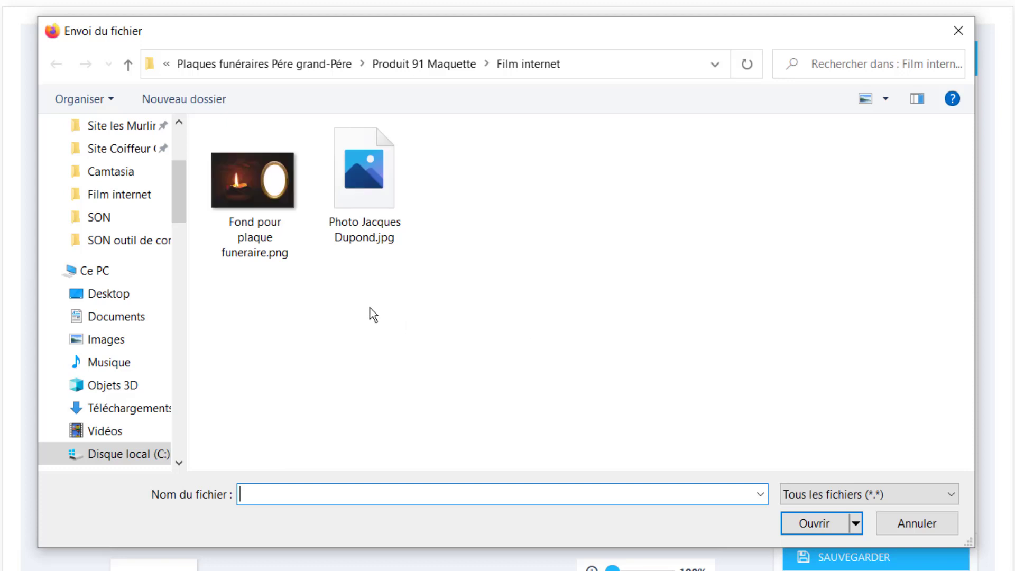
pyautogui.click(259, 189)
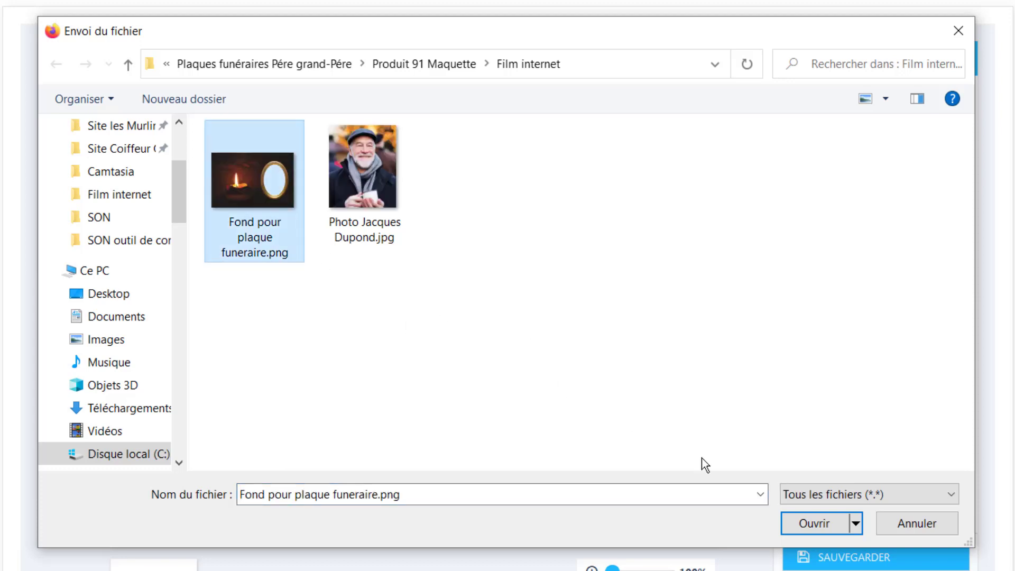
pyautogui.click(804, 524)
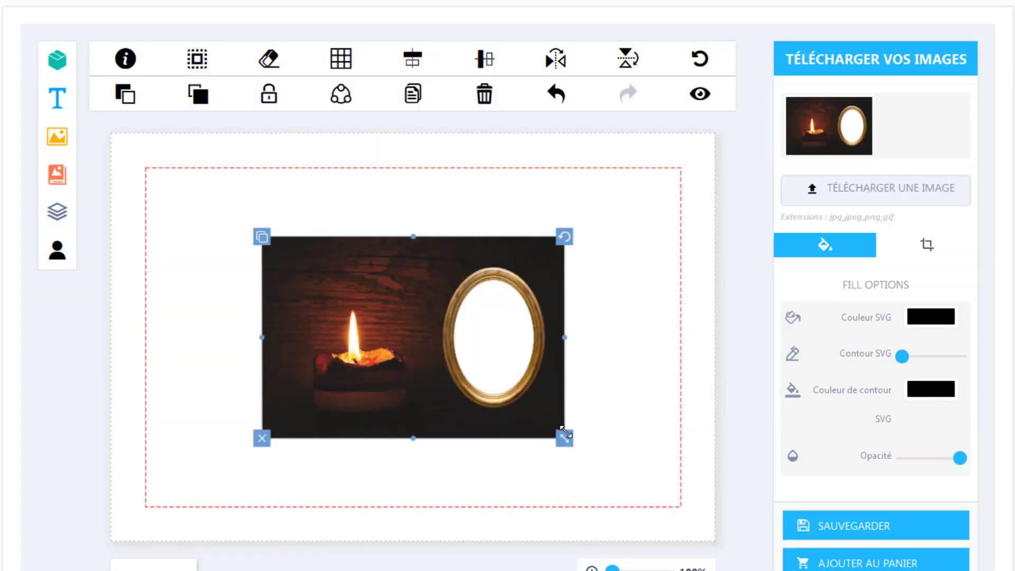
# Stretch the candle background over the whole plaque, lock it, and start another image upload
pyautogui.moveTo(564, 438); pyautogui.dragTo(718, 542)
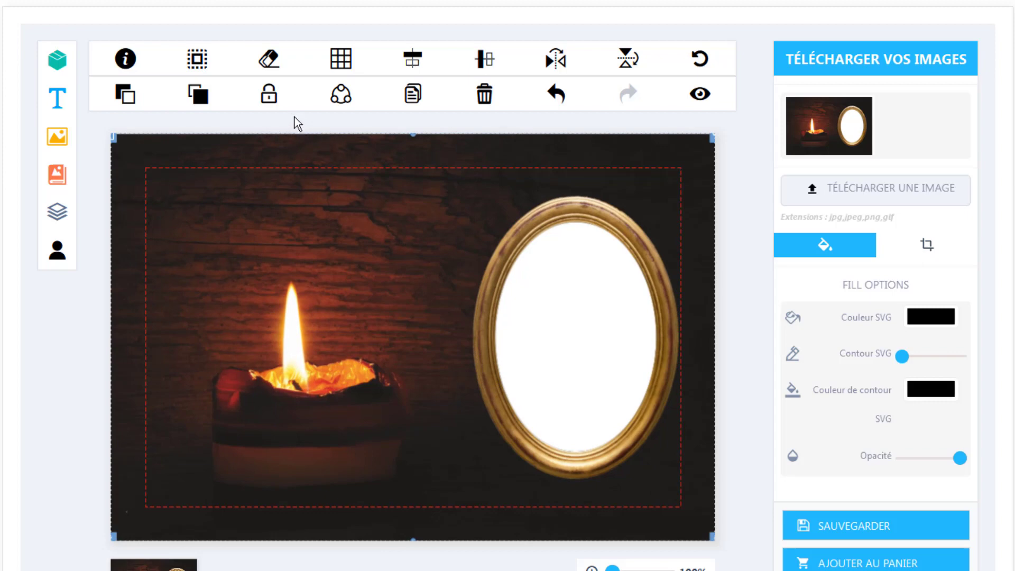
pyautogui.click(273, 104)
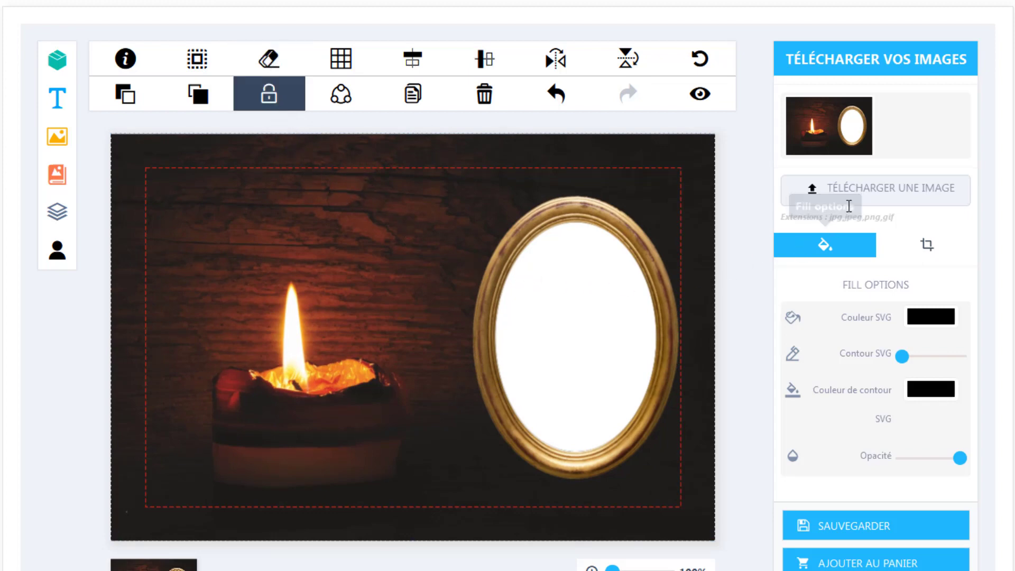
pyautogui.click(864, 188)
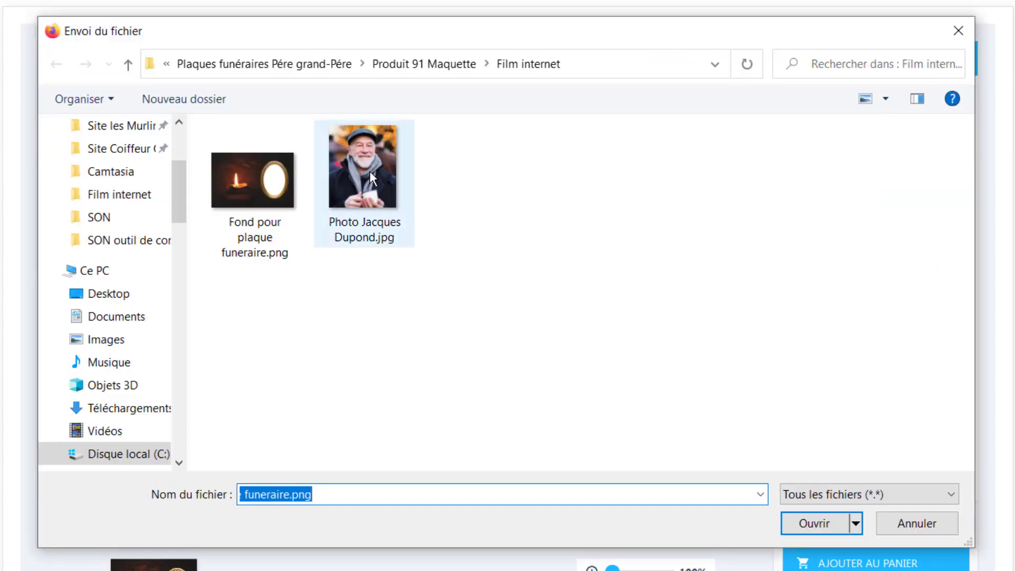
# Upload the man's portrait, fit it into the gold oval and send it backward
pyautogui.click(369, 170)
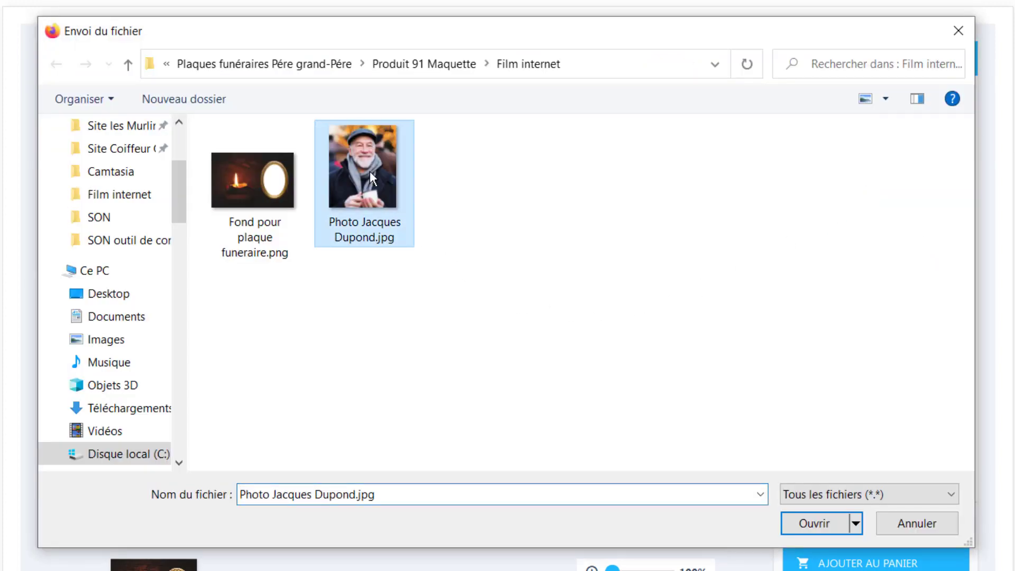
pyautogui.click(799, 521)
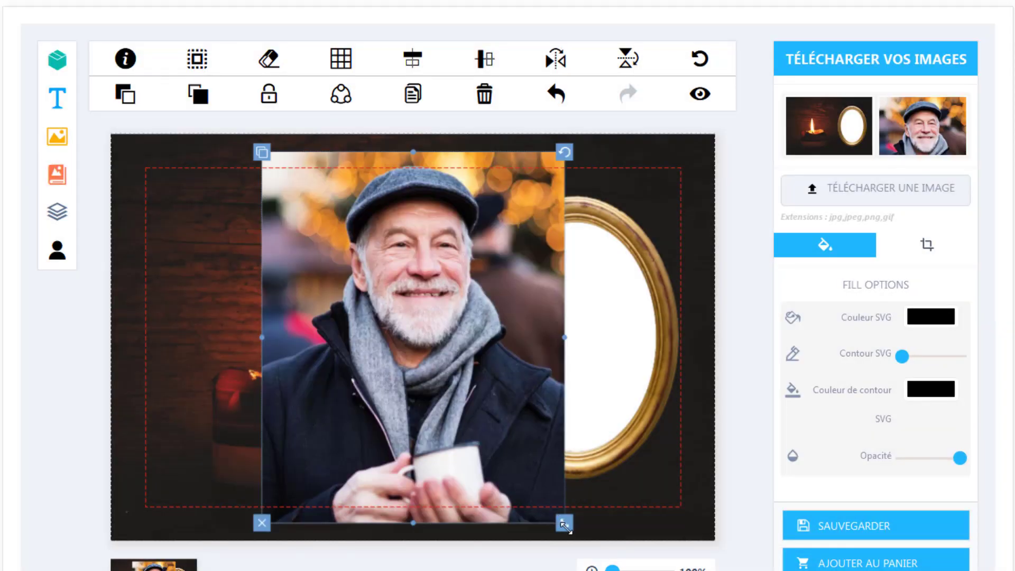
pyautogui.moveTo(564, 526); pyautogui.dragTo(468, 427)
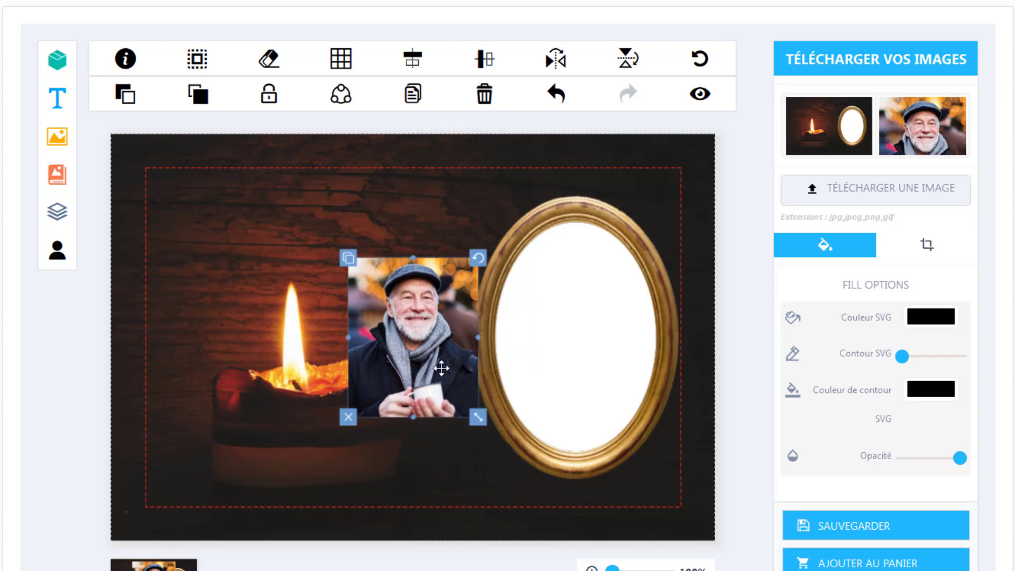
pyautogui.moveTo(428, 347); pyautogui.dragTo(586, 346)
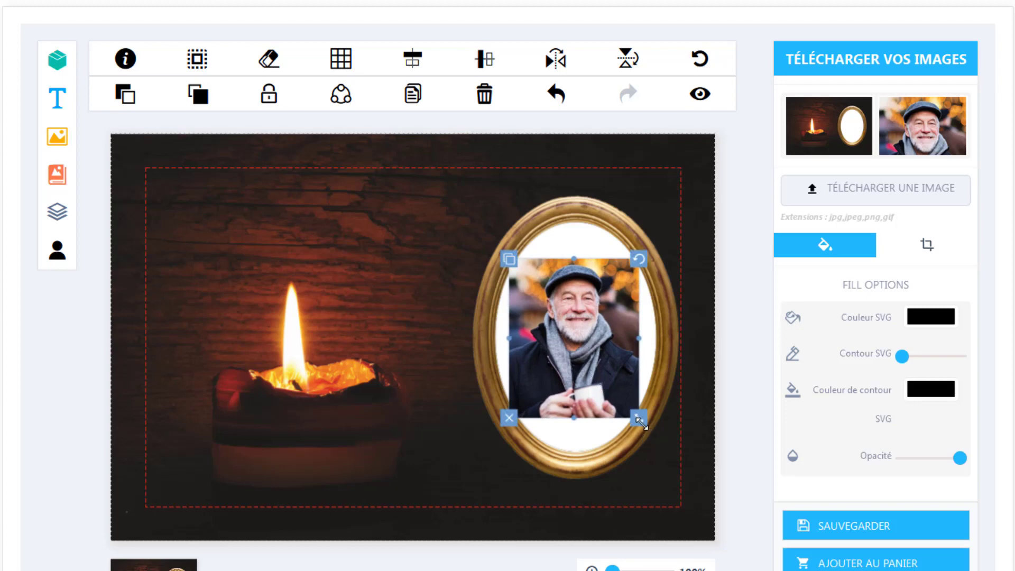
pyautogui.moveTo(640, 418); pyautogui.dragTo(670, 456)
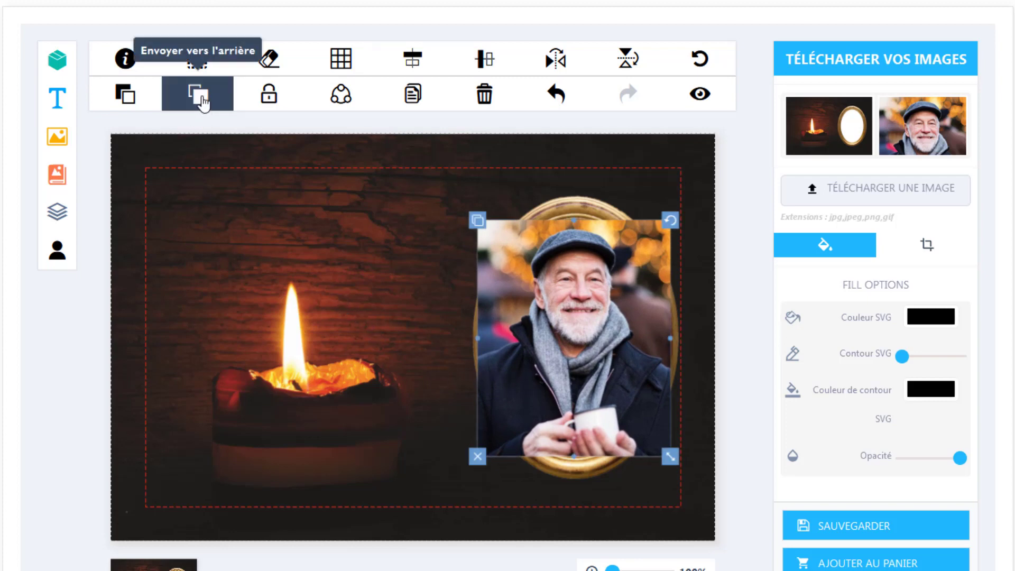
pyautogui.click(204, 103)
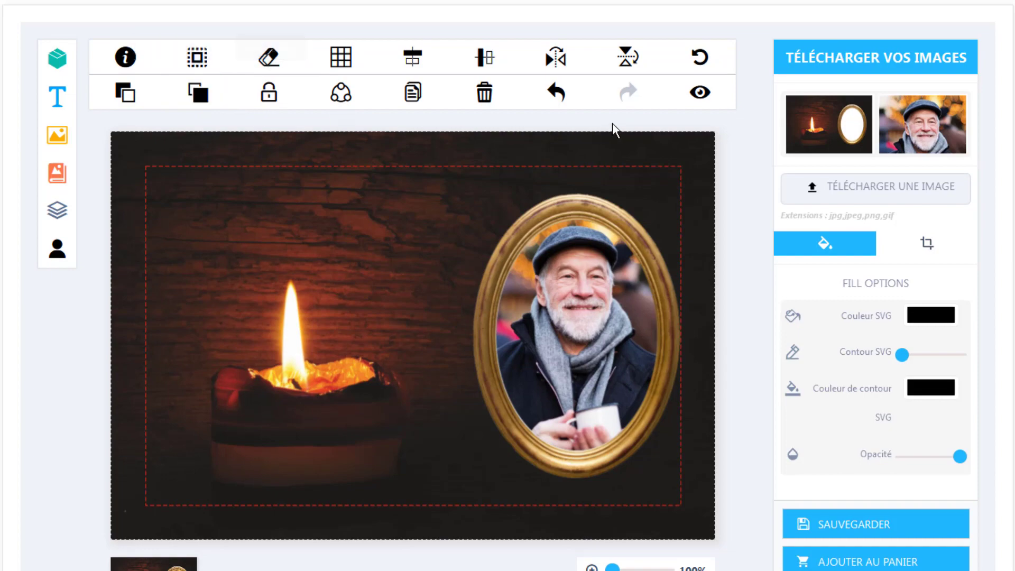
# Preview the plaque full-screen, exit with Escape, then show the layer list
pyautogui.click(701, 93)
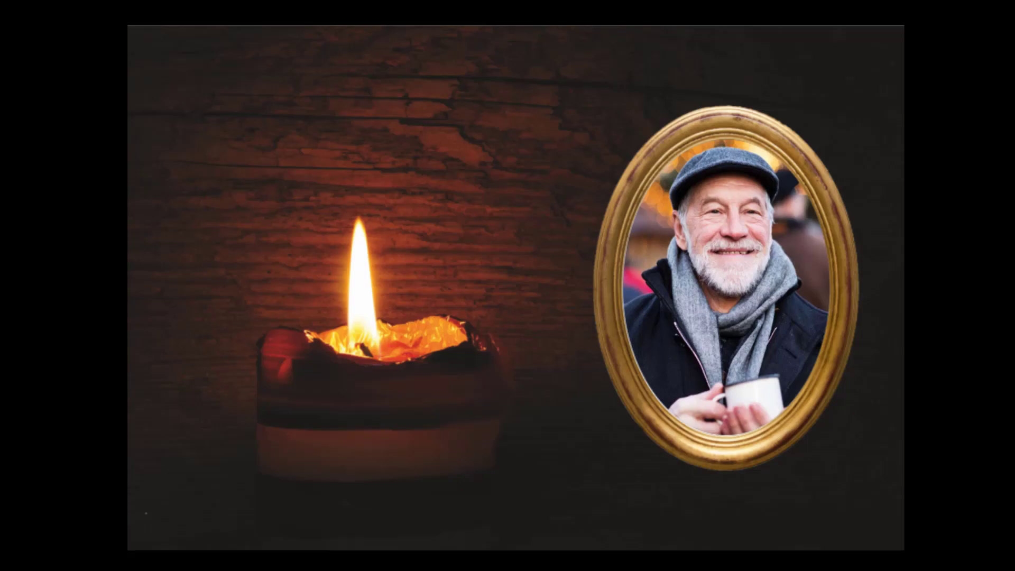
pyautogui.press('Escape')
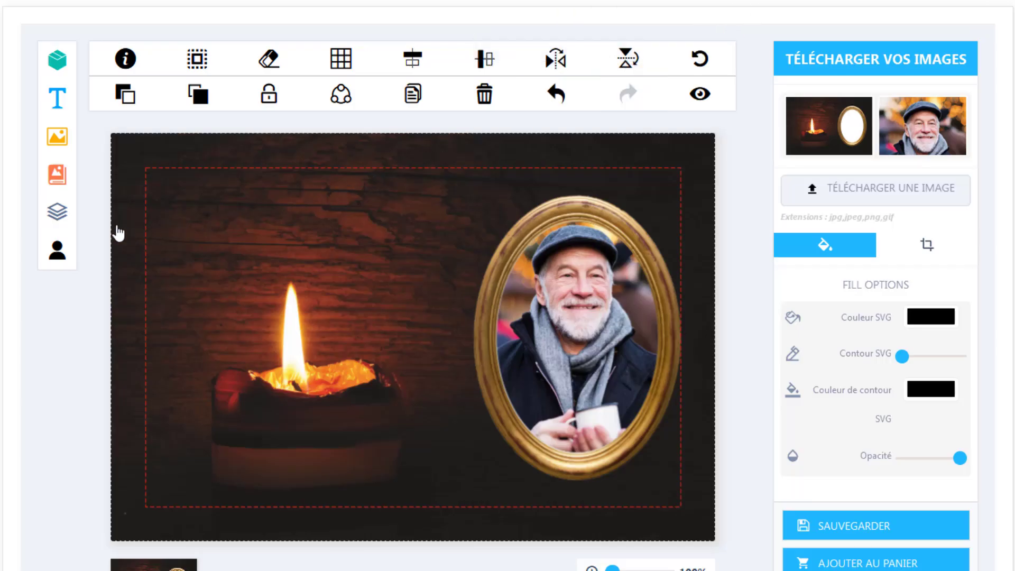
pyautogui.click(58, 215)
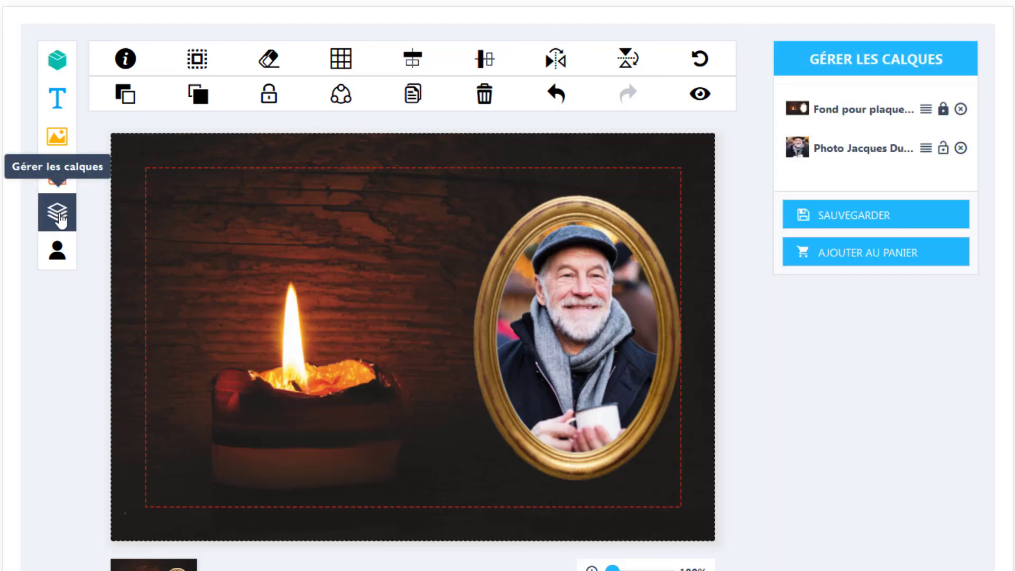
# Shrink and re-centre the portrait layer over the oval, then send it behind the frame
pyautogui.click(484, 338)
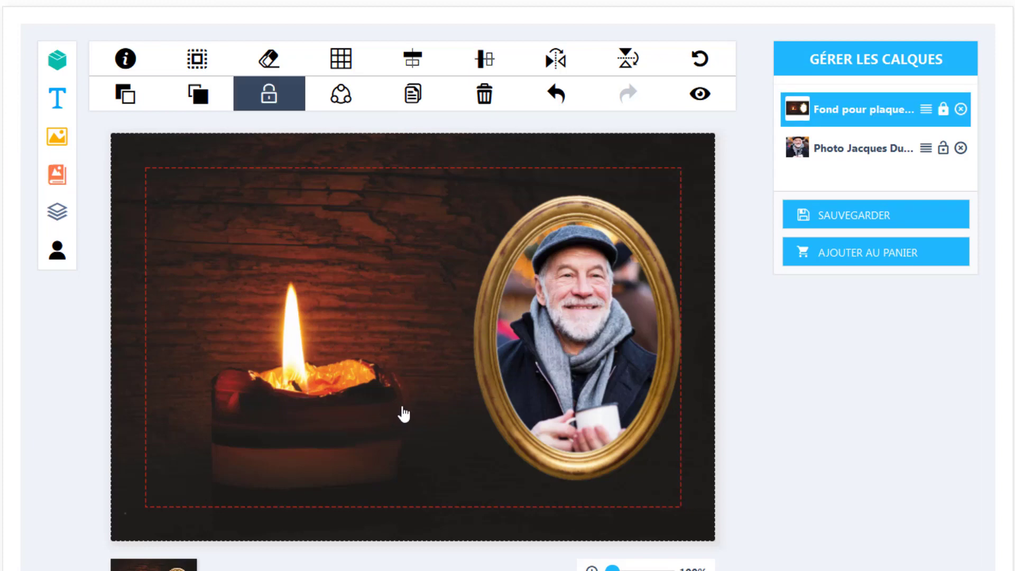
pyautogui.click(844, 150)
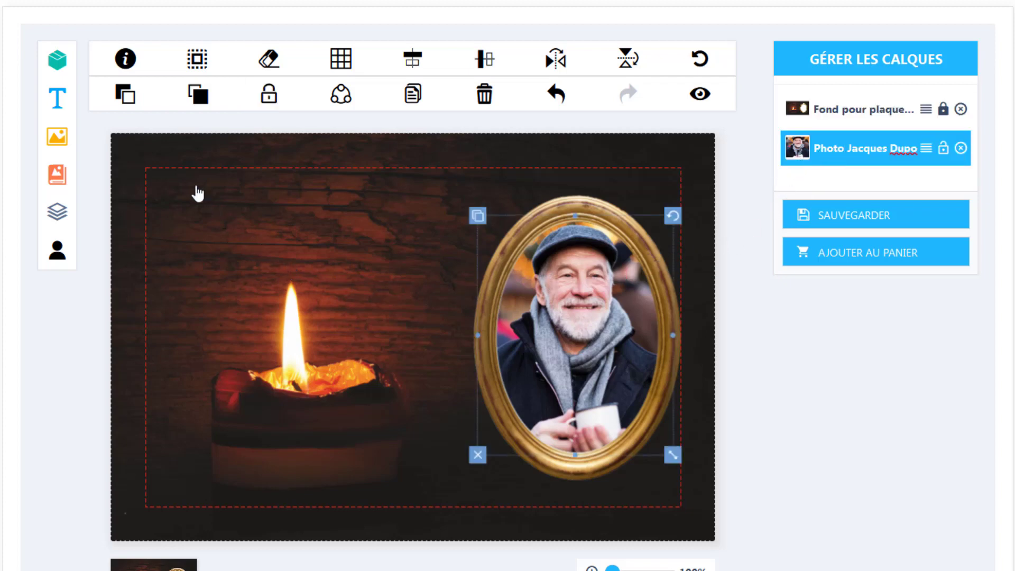
pyautogui.click(124, 96)
pyautogui.moveTo(625, 314); pyautogui.dragTo(343, 292)
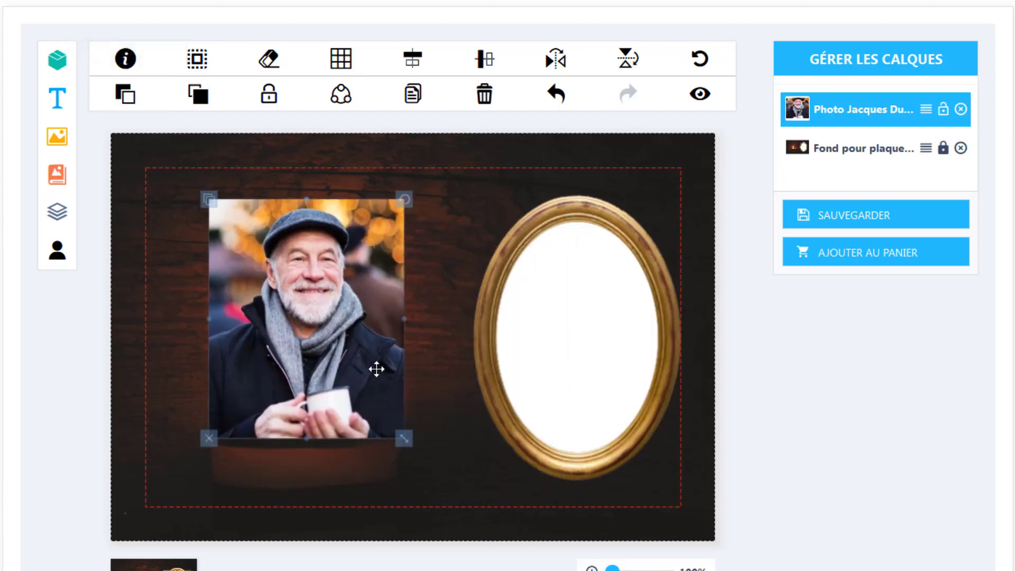
pyautogui.moveTo(406, 437)
pyautogui.mouseDown()
pyautogui.moveTo(349, 376)
pyautogui.moveTo(402, 434)
pyautogui.mouseUp()
pyautogui.moveTo(334, 338); pyautogui.dragTo(599, 354)
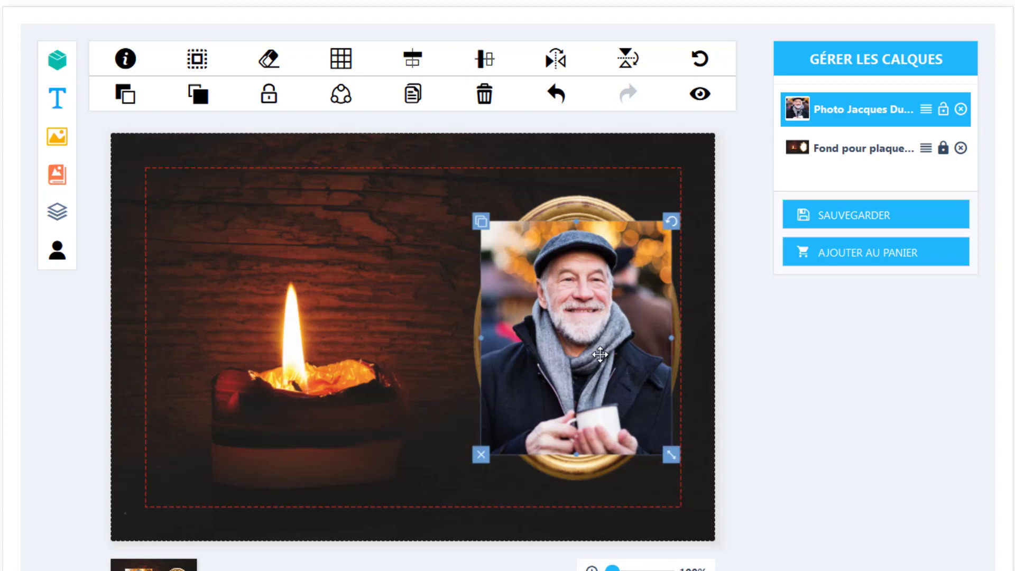
pyautogui.click(200, 110)
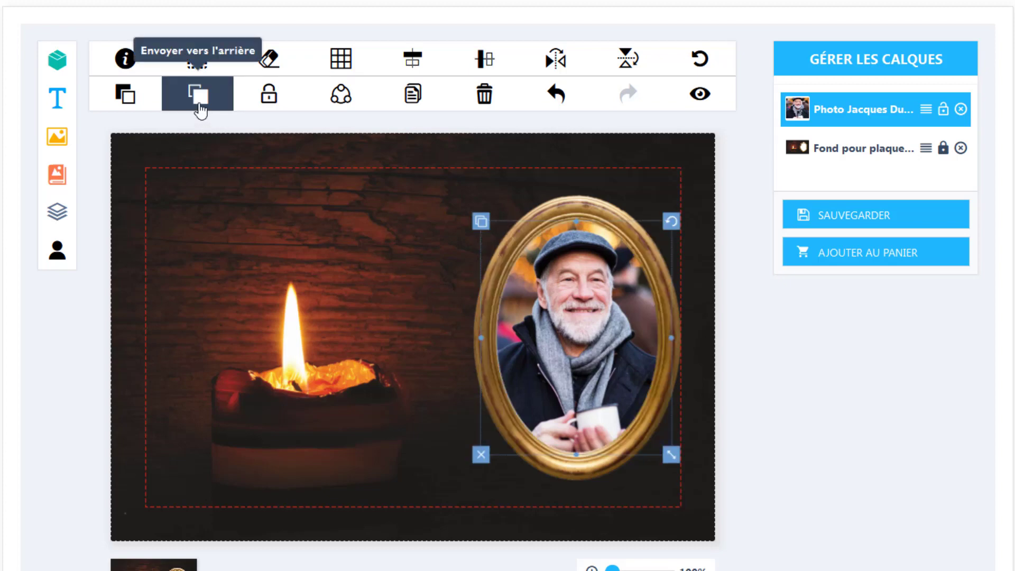
pyautogui.click(229, 233)
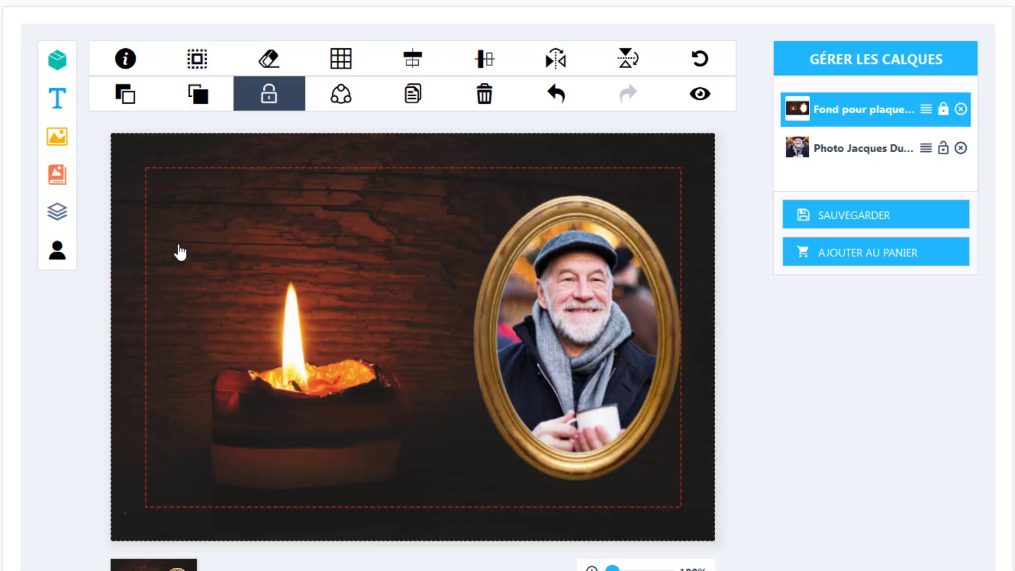
# Add a new text element reading 'A mon époux' to the plaque
pyautogui.click(57, 100)
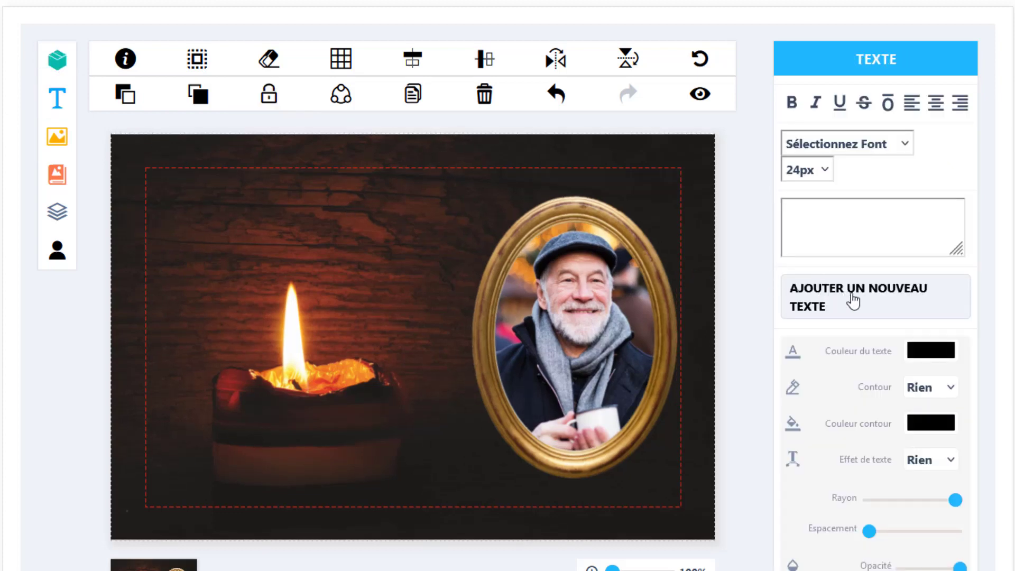
pyautogui.click(871, 303)
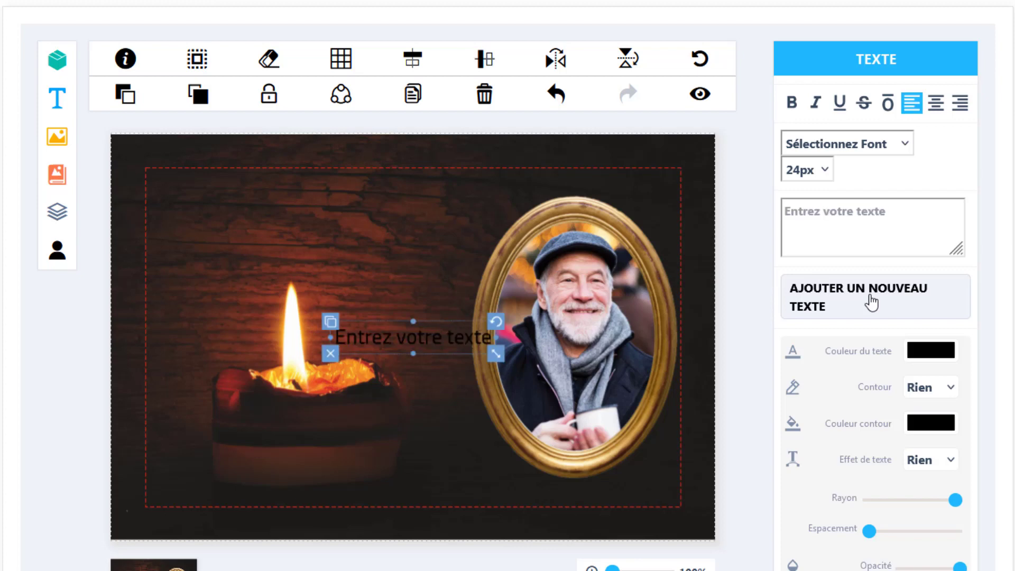
pyautogui.click(851, 218)
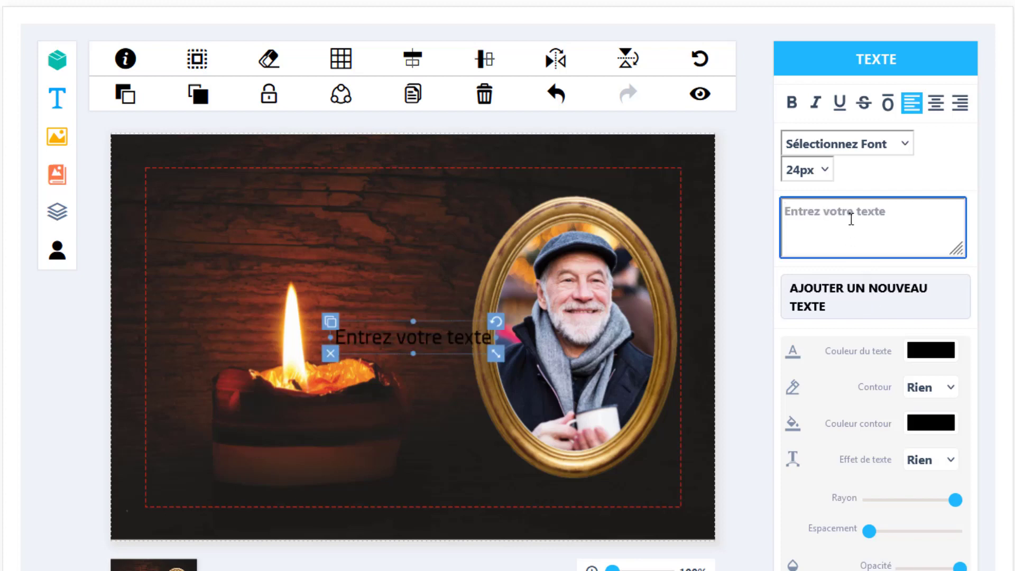
pyautogui.write('A mon')
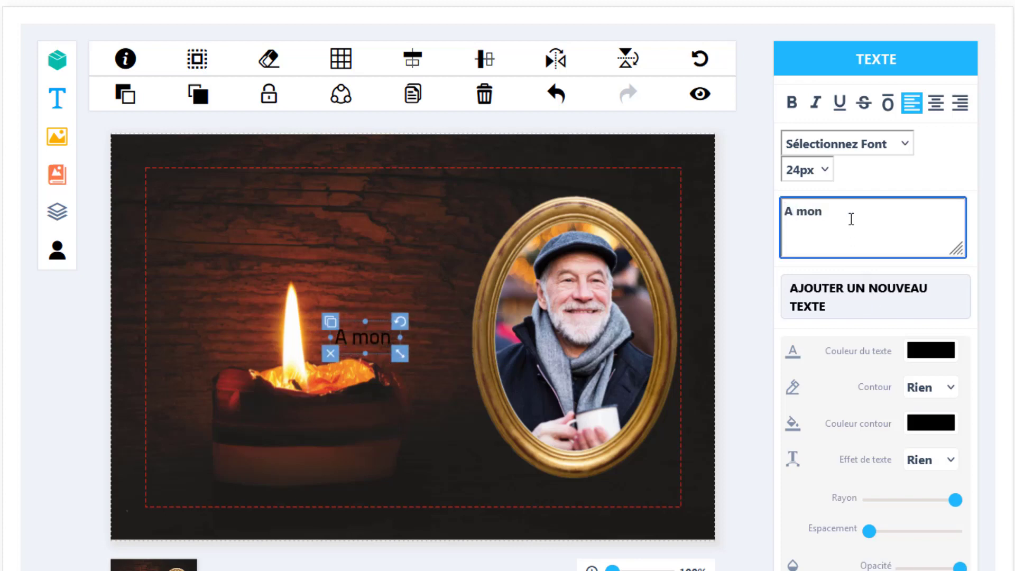
pyautogui.write(' époux')
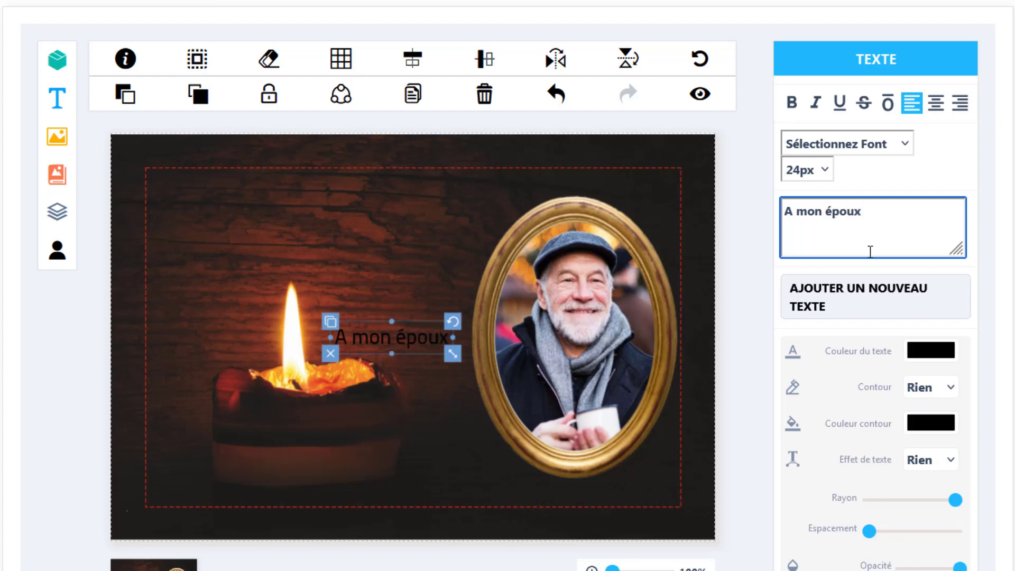
pyautogui.click(923, 355)
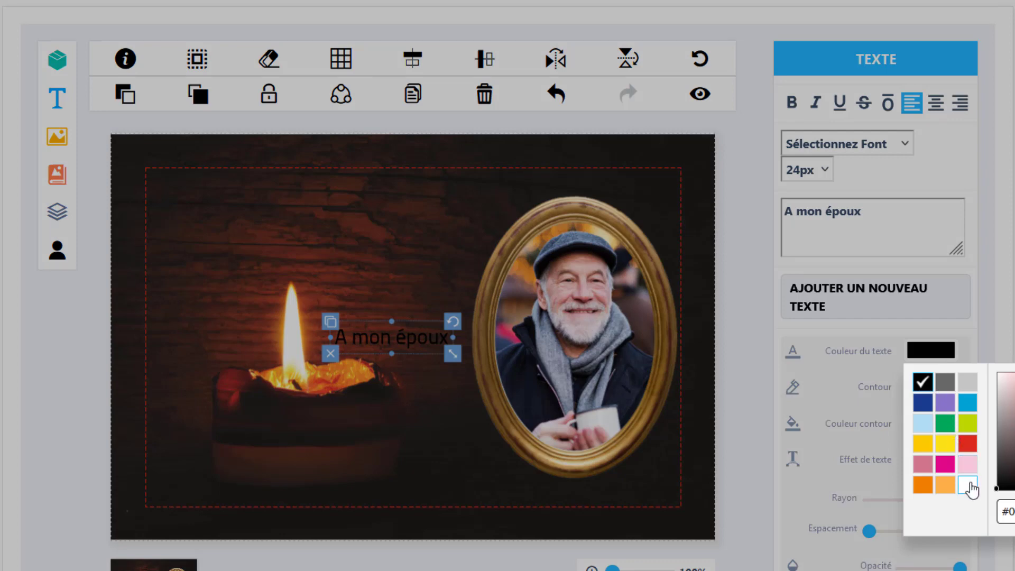
# Make 'A mon époux' white, 36px, in the Courgette font
pyautogui.click(968, 485)
pyautogui.click(969, 484)
pyautogui.click(969, 484)
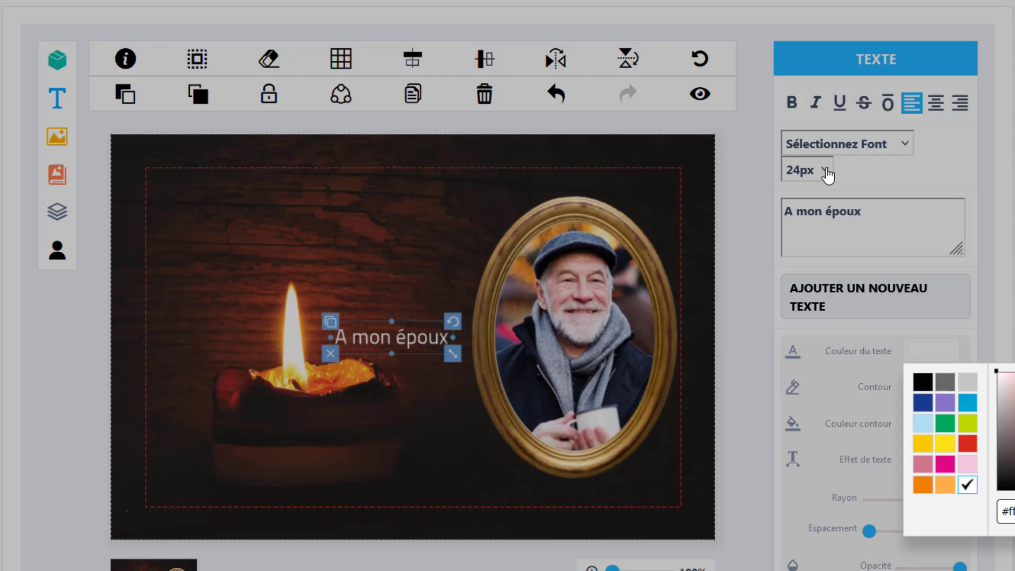
pyautogui.click(825, 174)
pyautogui.click(826, 173)
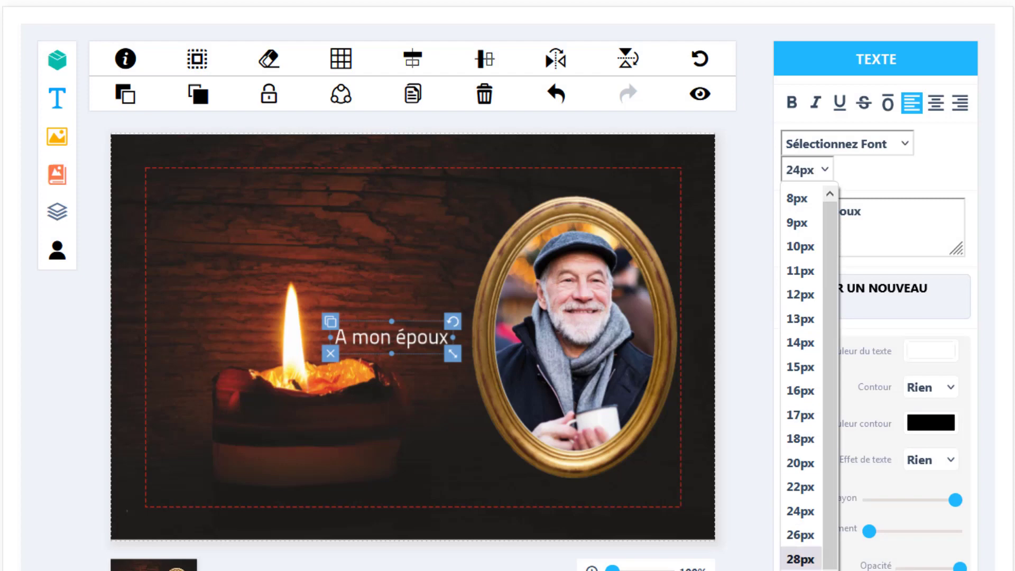
pyautogui.click(801, 570)
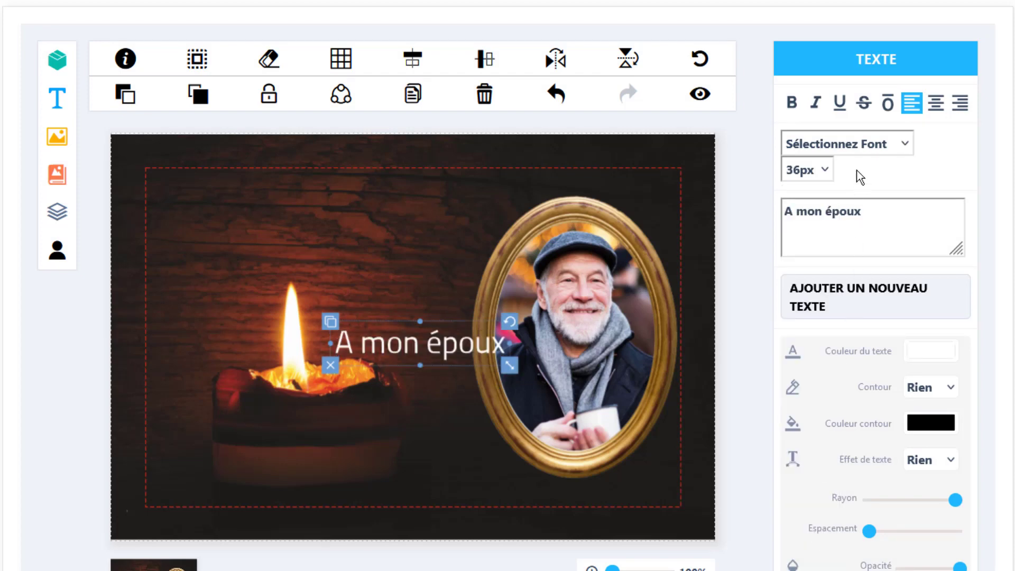
pyautogui.click(854, 143)
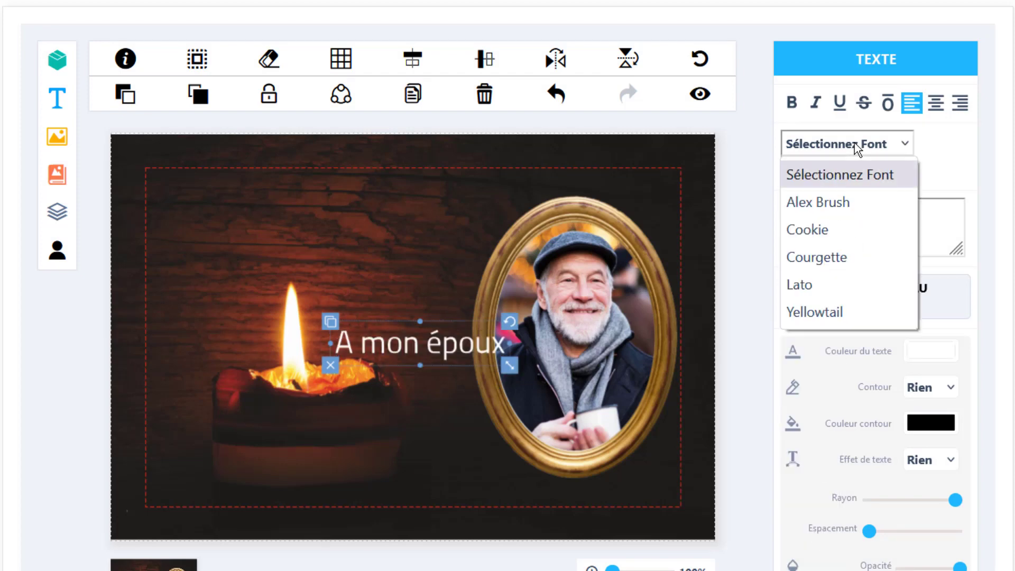
pyautogui.click(849, 256)
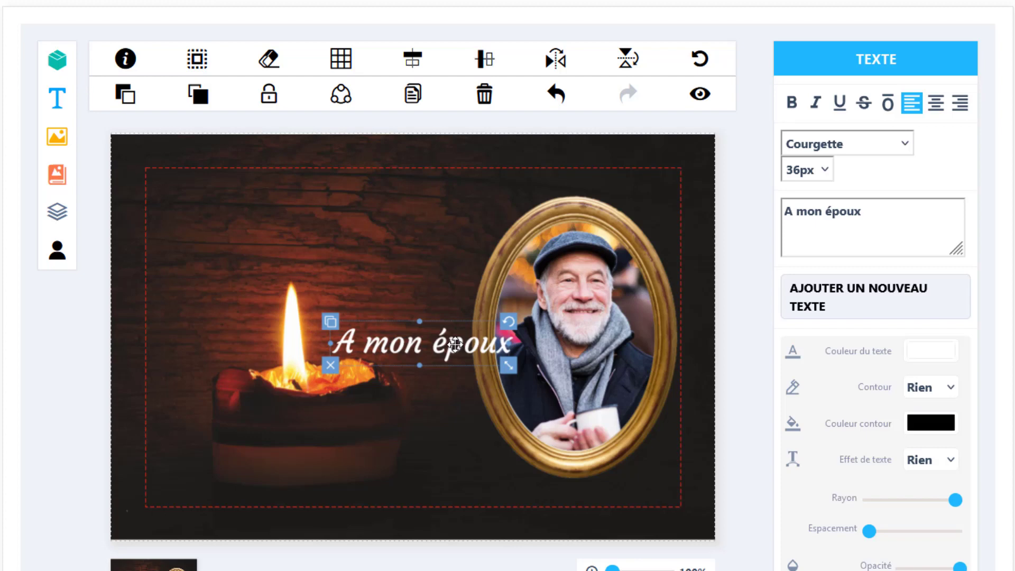
# Move 'A mon époux' to the top-left above the candle flame and enlarge it
pyautogui.moveTo(455, 344); pyautogui.dragTo(356, 210)
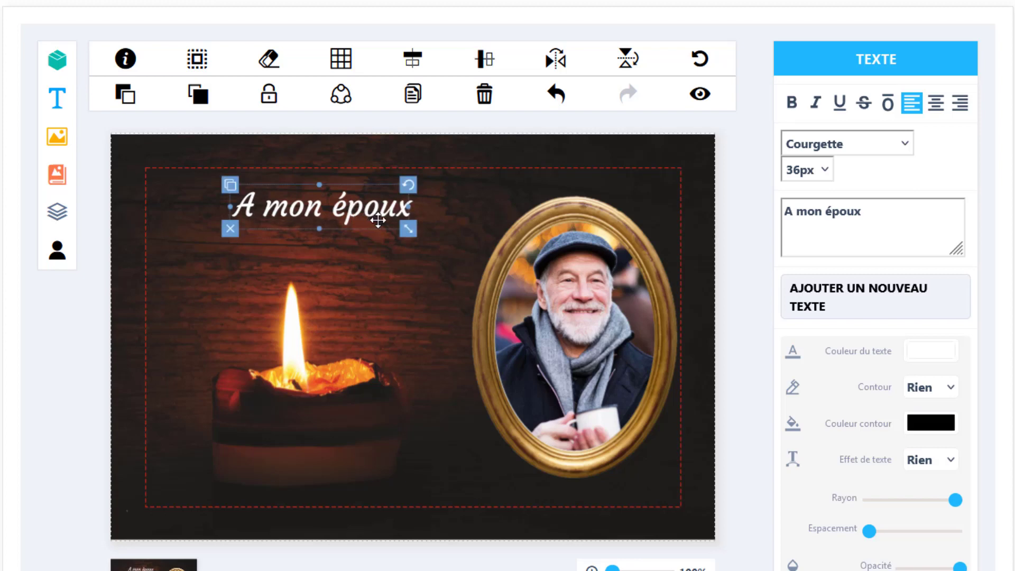
pyautogui.moveTo(407, 230); pyautogui.dragTo(452, 248)
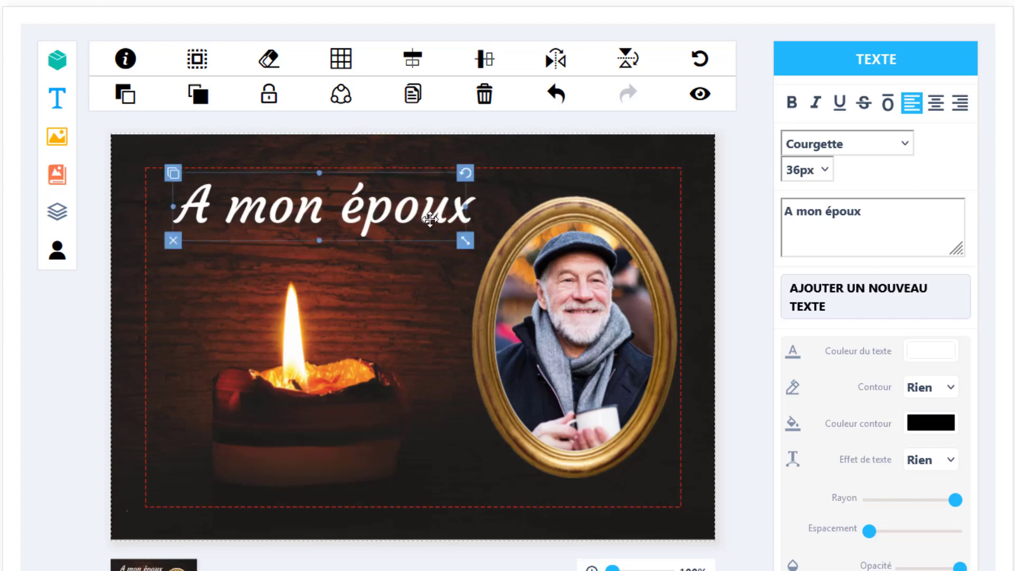
pyautogui.moveTo(424, 216); pyautogui.dragTo(400, 205)
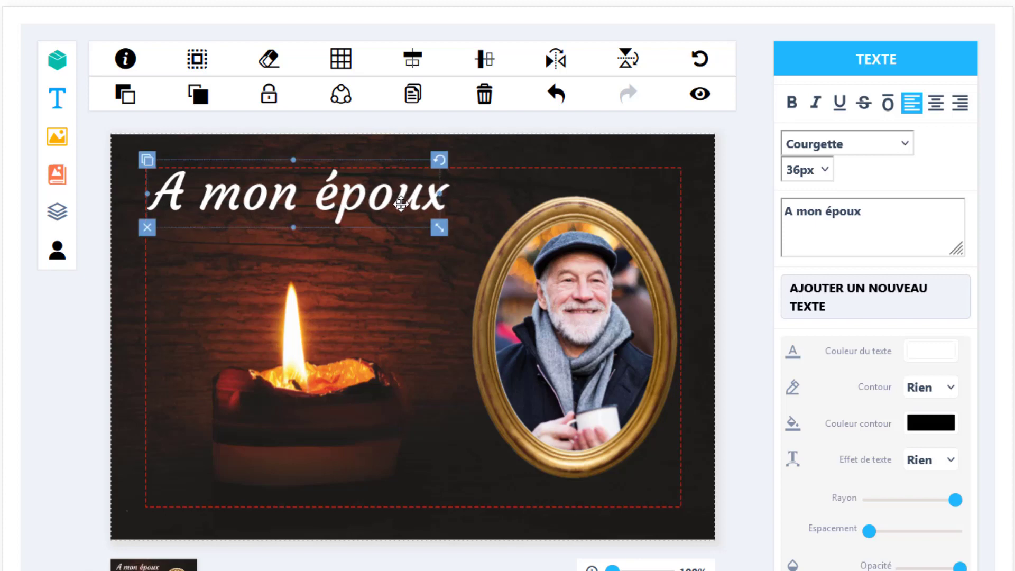
# Duplicate the 'A mon époux' heading and place a smaller copy above the candle
pyautogui.click(412, 101)
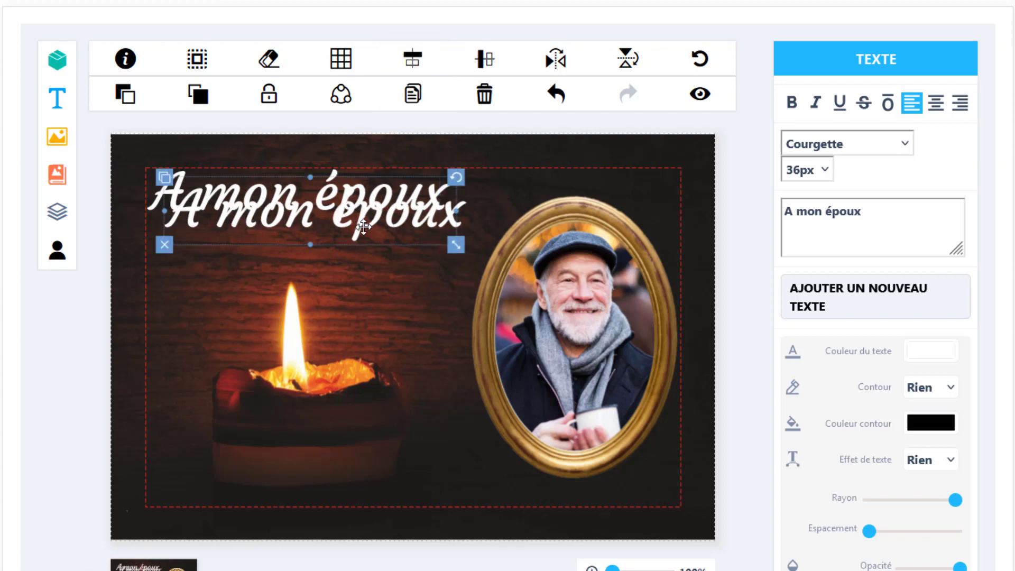
pyautogui.moveTo(360, 222); pyautogui.dragTo(363, 323)
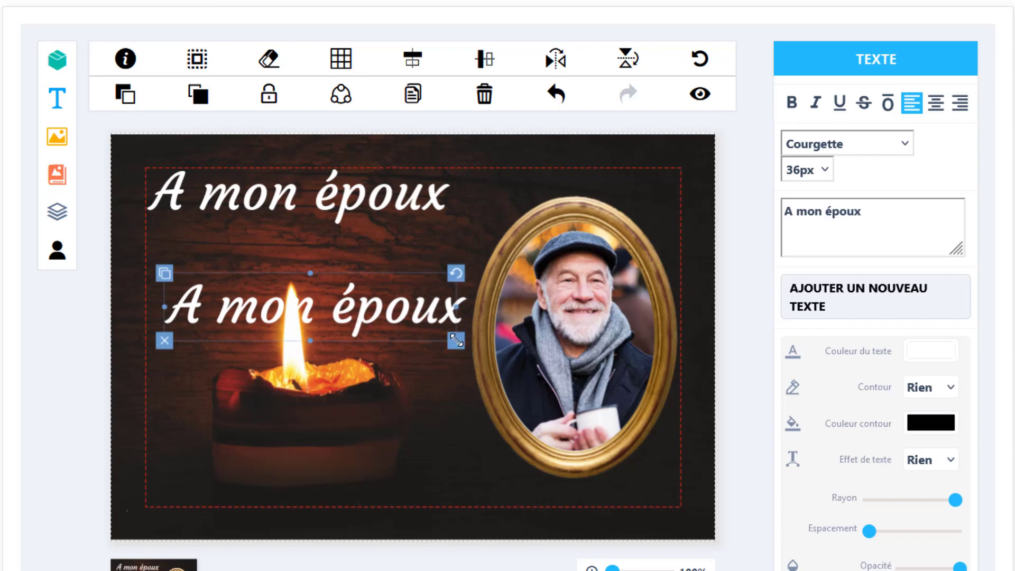
pyautogui.moveTo(456, 340); pyautogui.dragTo(332, 257)
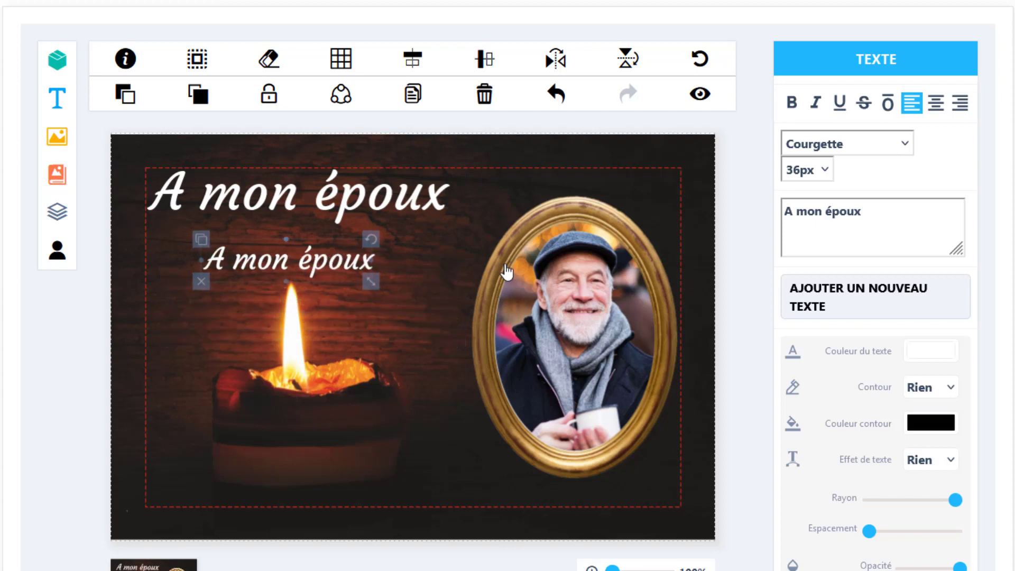
# Change the copy to the poem 'Un grand amour ne meurt jamais, il s'endort tout simplement...' and shrink it under the heading
pyautogui.click(877, 211)
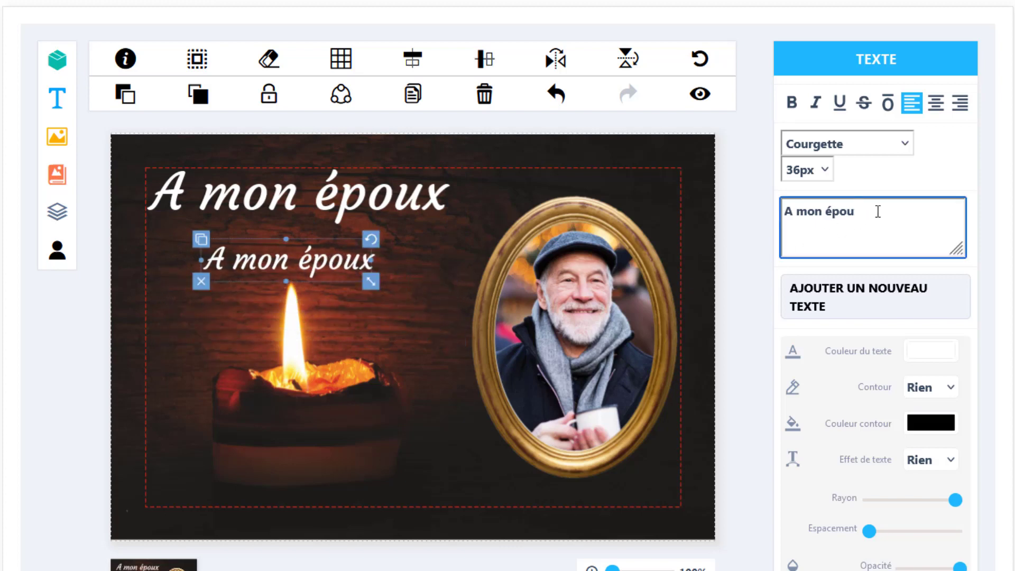
pyautogui.press('BackSpace')
pyautogui.press('BackSpace')
pyautogui.press('BackSpace')
pyautogui.press('BackSpace')
pyautogui.press('BackSpace')
pyautogui.press('BackSpace')
pyautogui.press('BackSpace')
pyautogui.press('BackSpace')
pyautogui.press('BackSpace')
pyautogui.press('BackSpace')
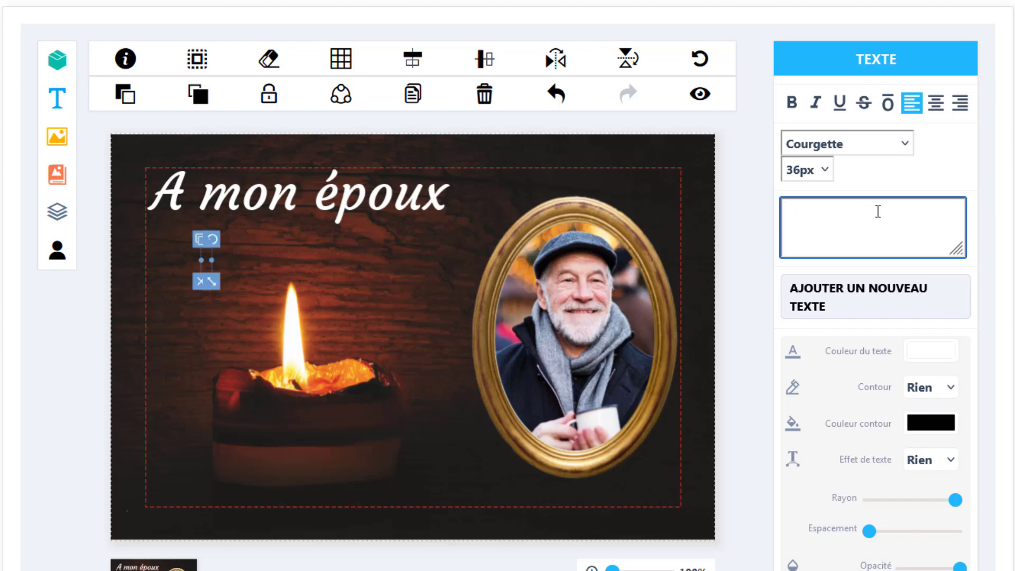
pyautogui.write('Un grand am')
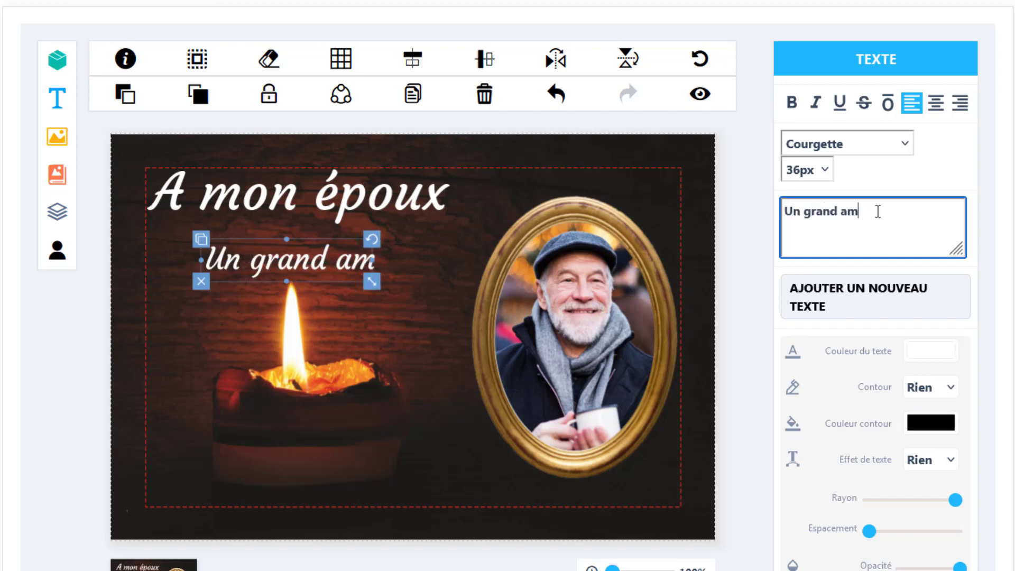
pyautogui.write('our ne meurt')
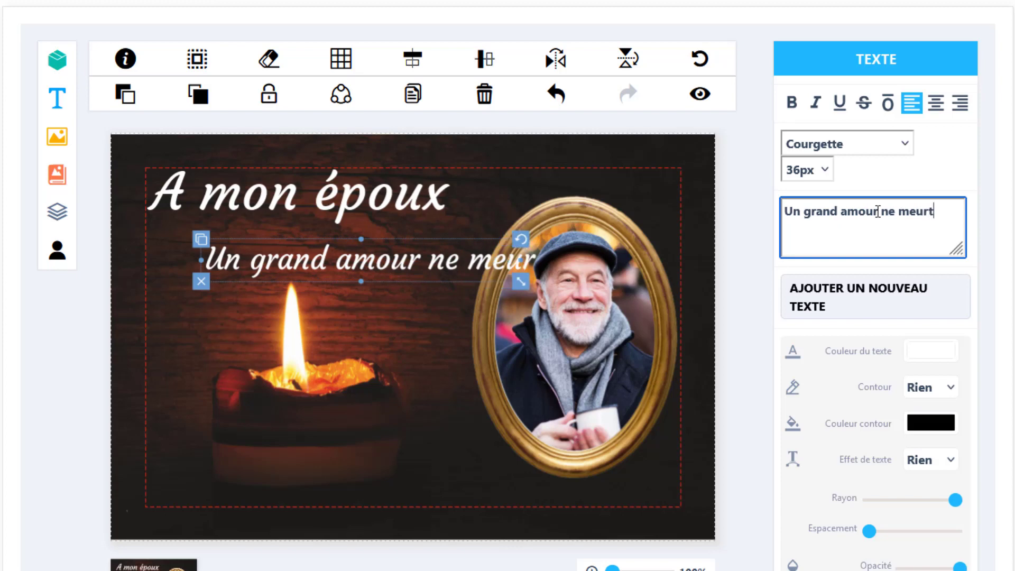
pyautogui.write(' jamais,')
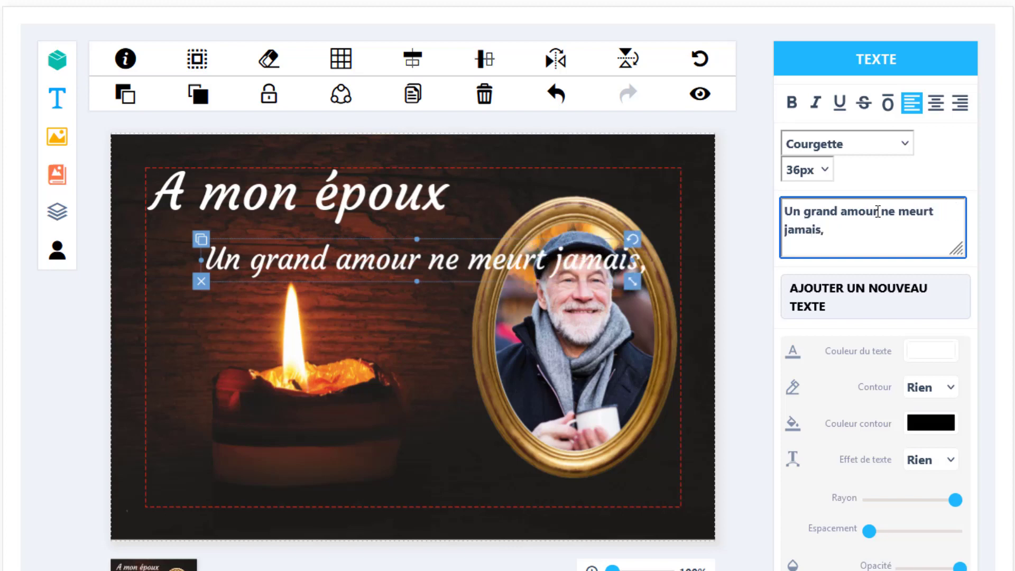
pyautogui.write("il s'endort tout simplement...")
pyautogui.moveTo(444, 260); pyautogui.dragTo(380, 245)
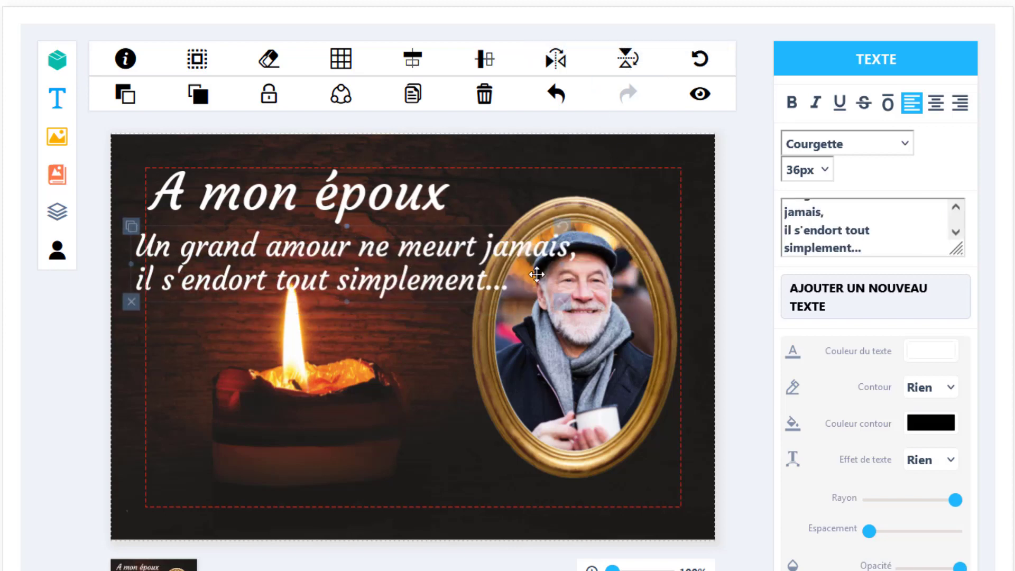
pyautogui.moveTo(565, 301); pyautogui.dragTo(458, 276)
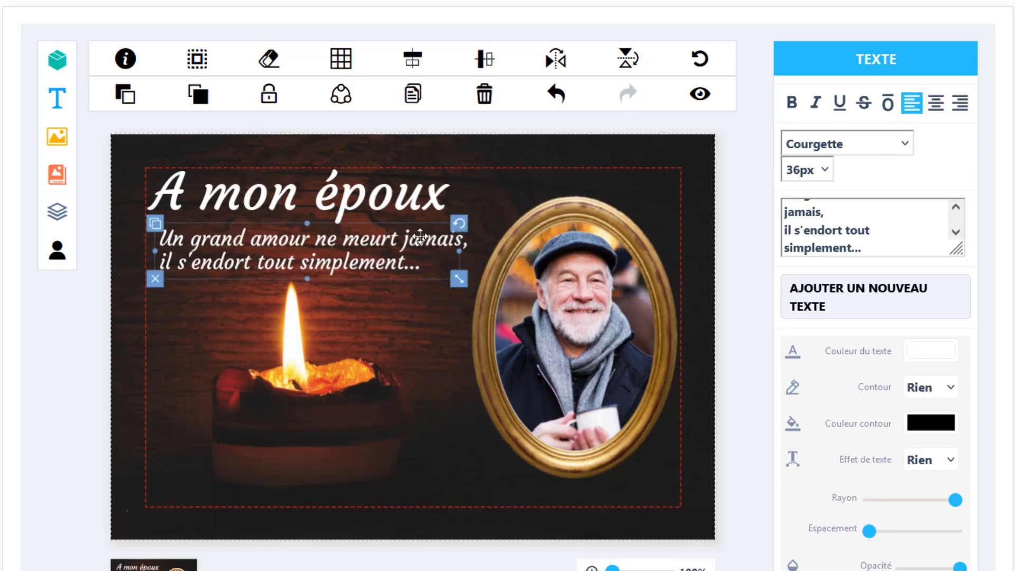
pyautogui.moveTo(417, 236); pyautogui.dragTo(386, 247)
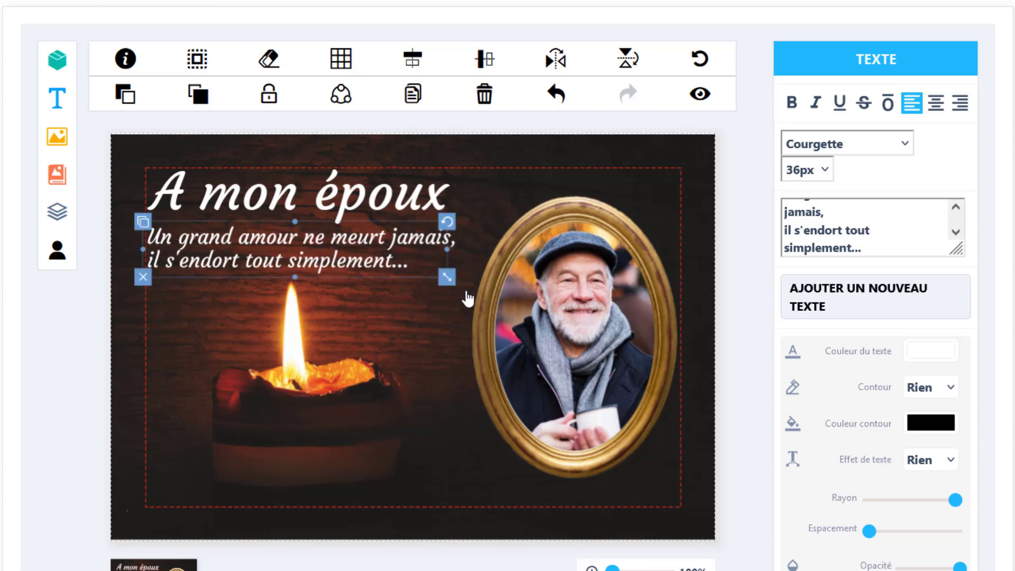
pyautogui.click(457, 330)
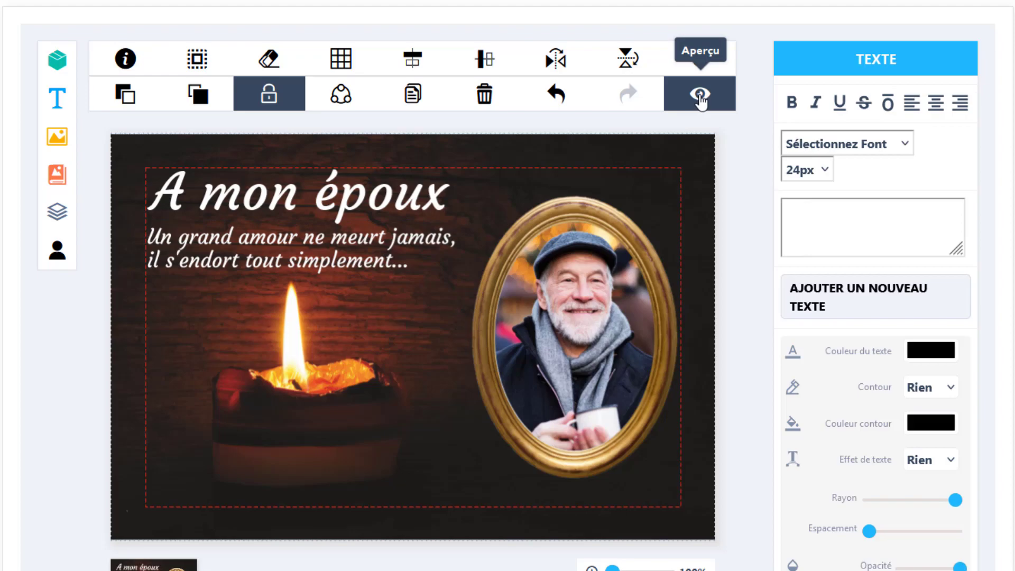
pyautogui.click(700, 98)
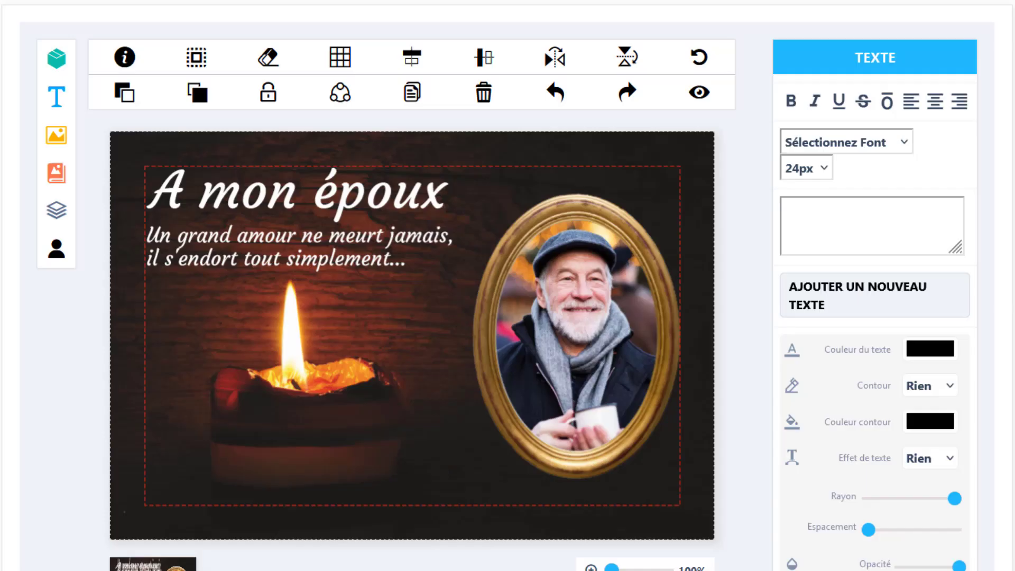
# Duplicate the two-line poem text and move the copy to the plaque's lower left
pyautogui.click(337, 239)
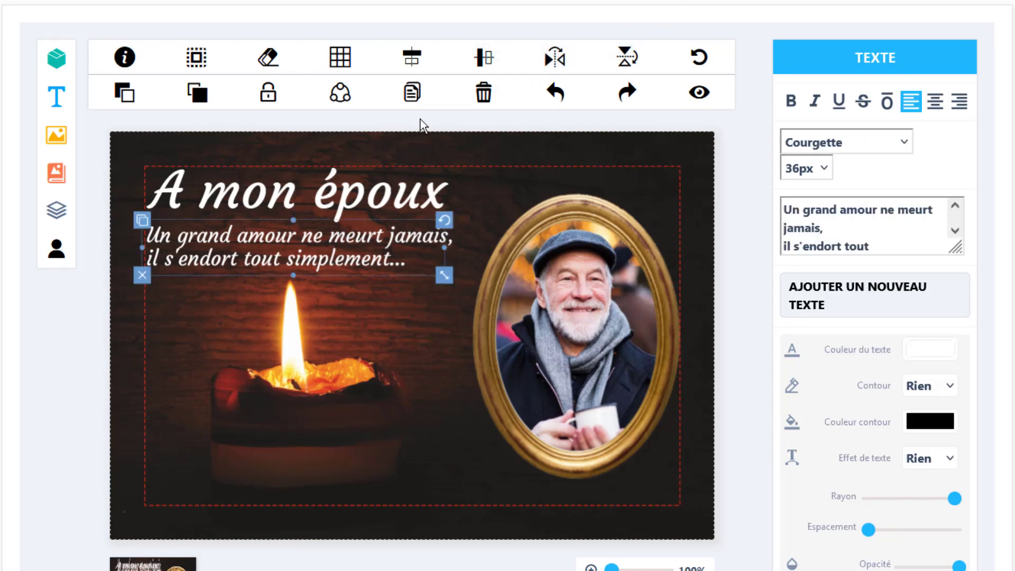
pyautogui.click(412, 95)
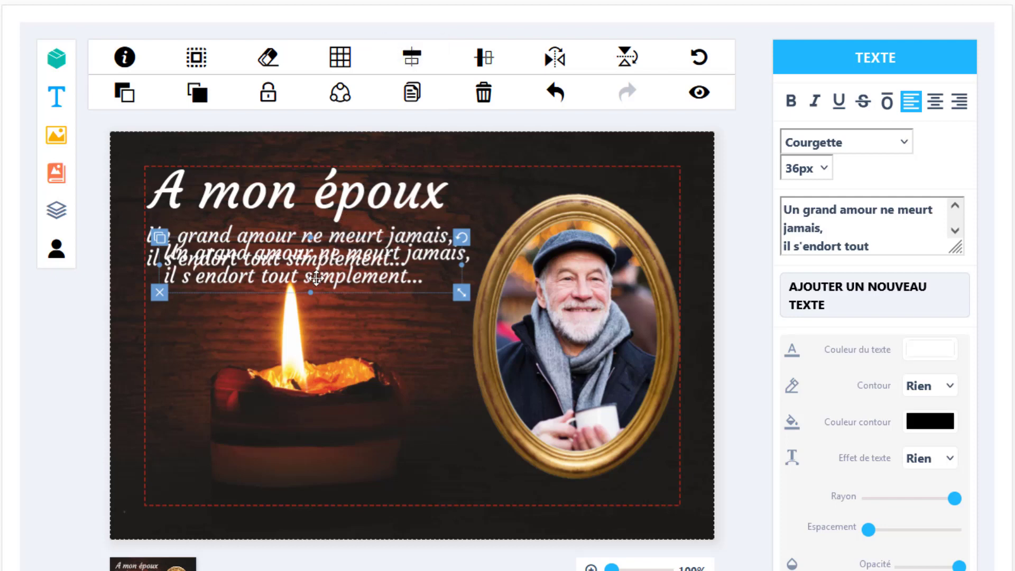
pyautogui.moveTo(316, 278); pyautogui.dragTo(312, 441)
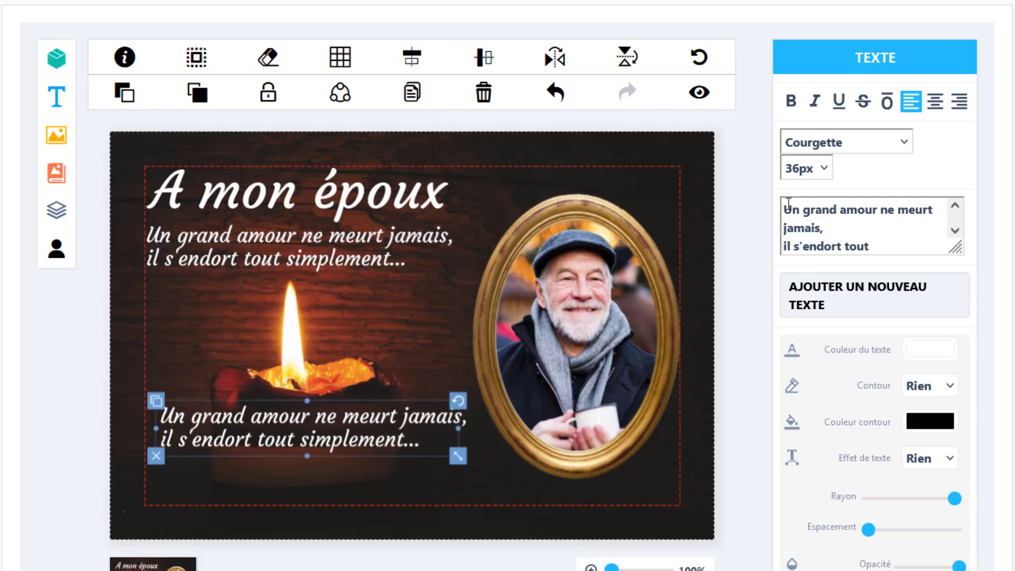
# Replace the copy's wording with the deceased's name and '1952 - 2019', enlarged and shifted over the candle
pyautogui.moveTo(788, 204); pyautogui.dragTo(933, 261)
pyautogui.press('BackSpace')
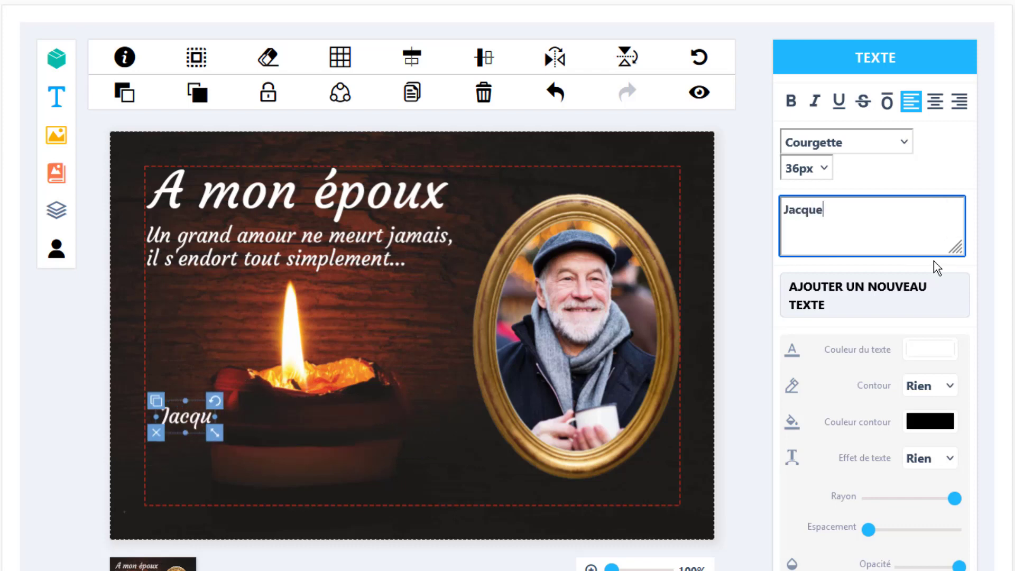
pyautogui.press('Return')
pyautogui.write('1952 - ')
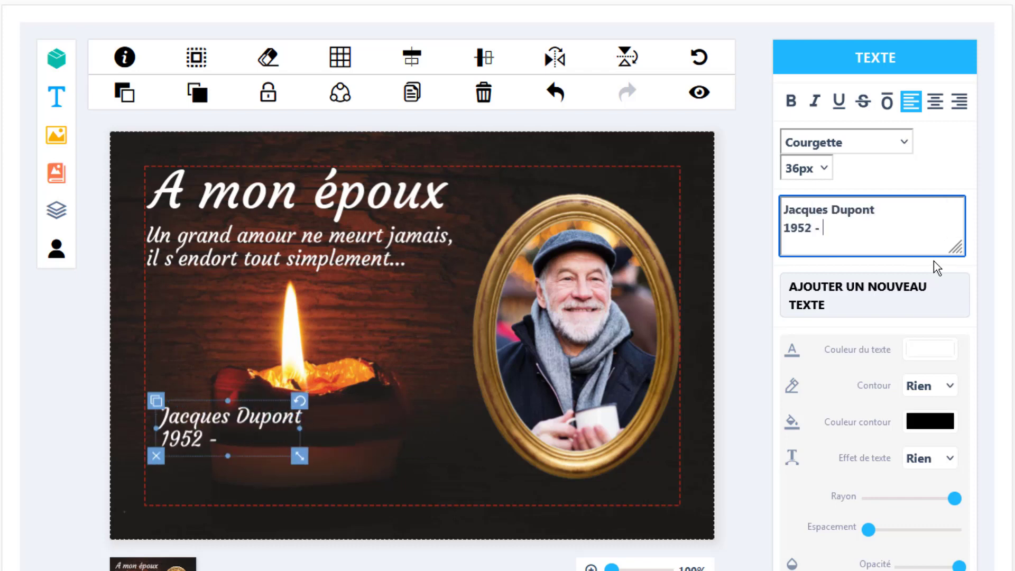
pyautogui.write('2019')
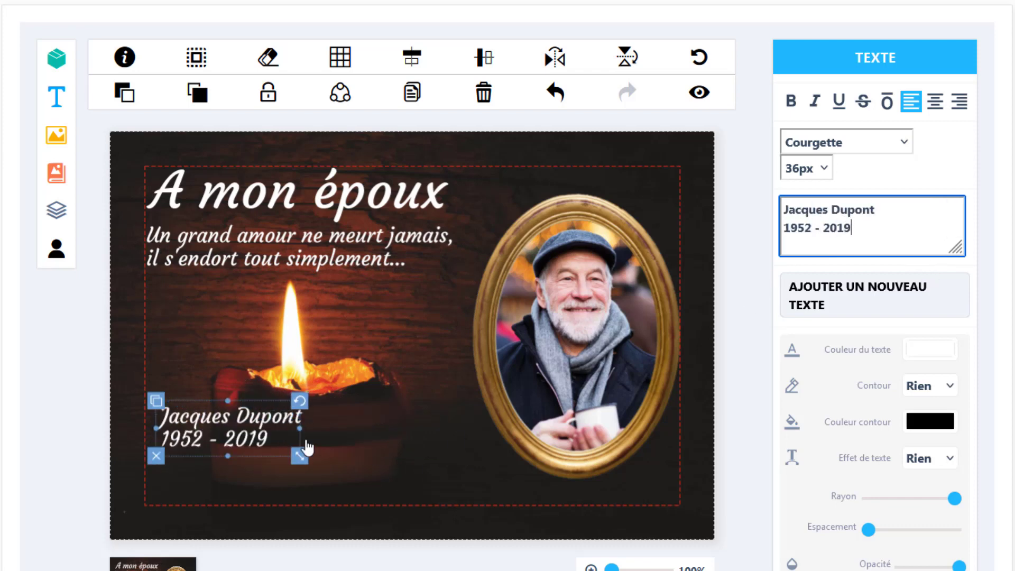
pyautogui.moveTo(300, 455); pyautogui.dragTo(317, 461)
pyautogui.moveTo(281, 419); pyautogui.dragTo(355, 421)
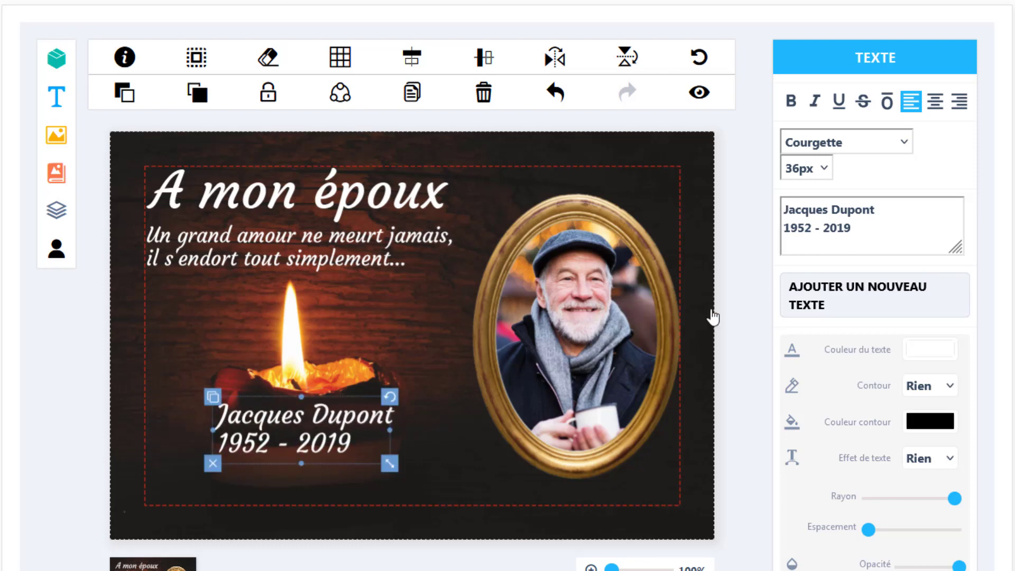